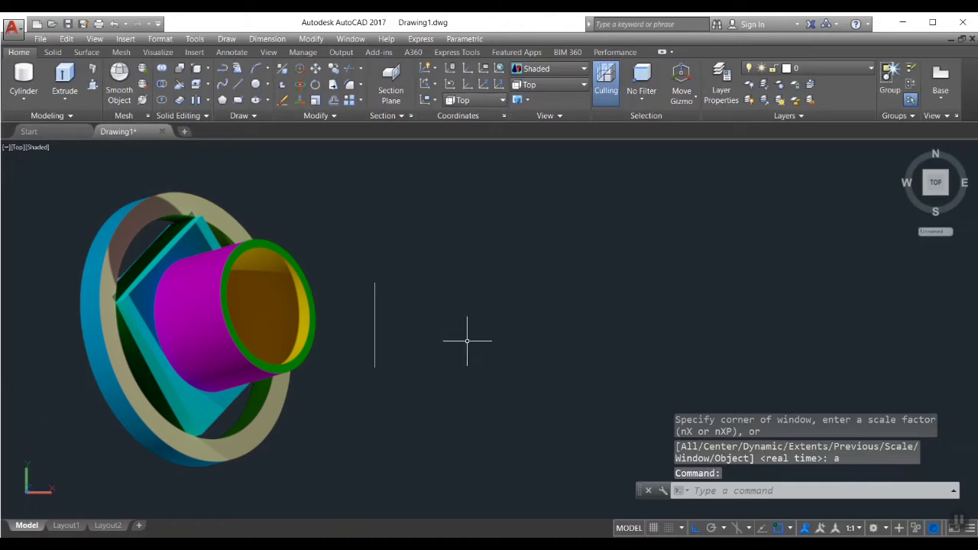
Step: Start the half-section outline from the axis line's lower end with line segments 13 right, 40 up and 2 right
middle_click_drag(425, 344, 481, 386)
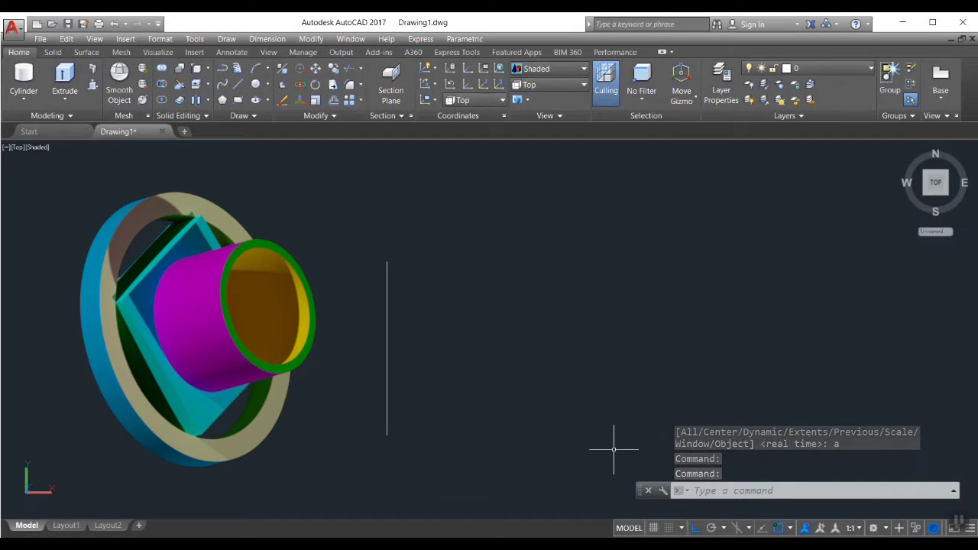
type("l")
key("Return")
left_click(387, 435)
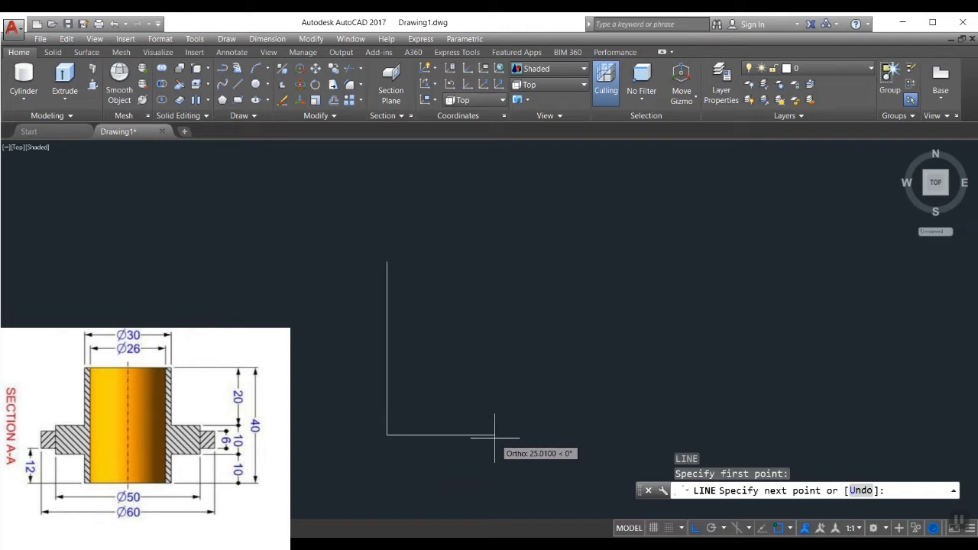
type("1")
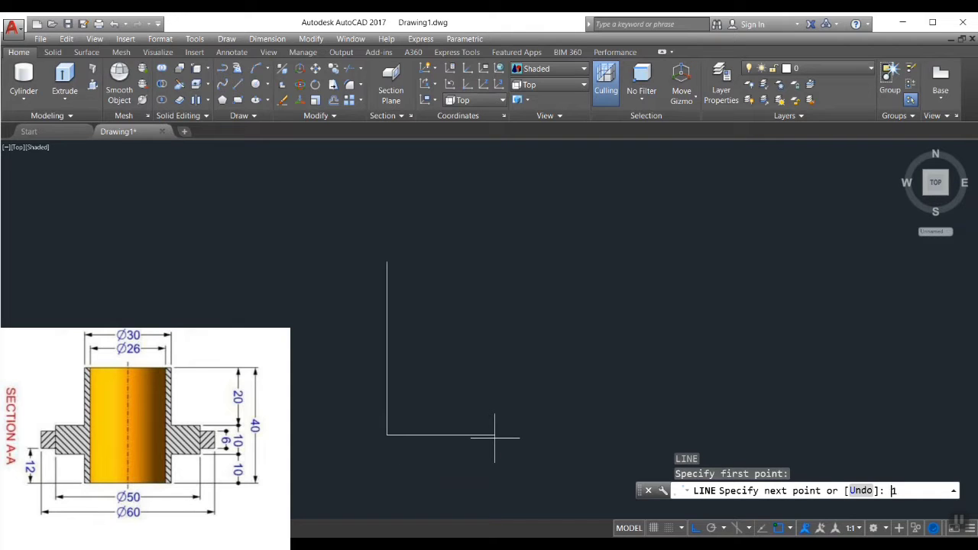
type("3")
key("Return")
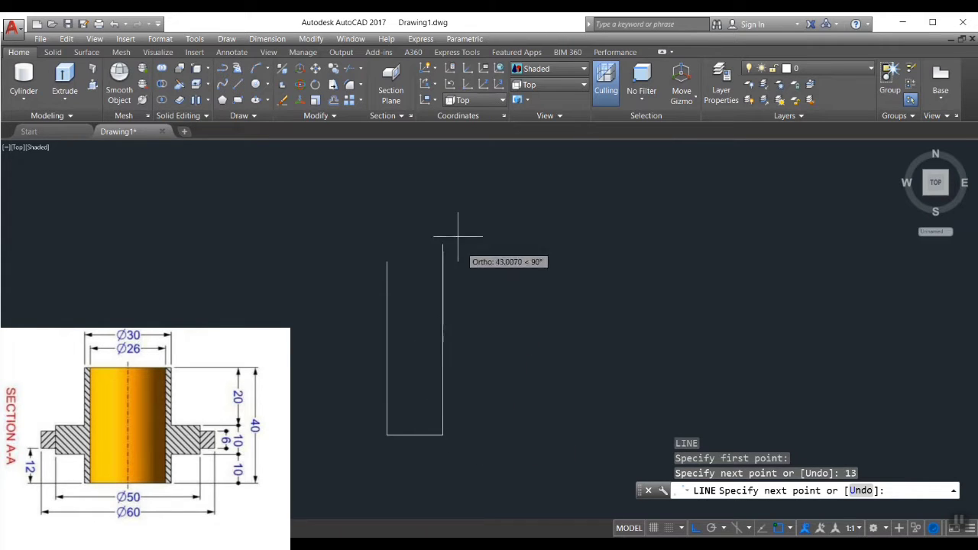
key("Return")
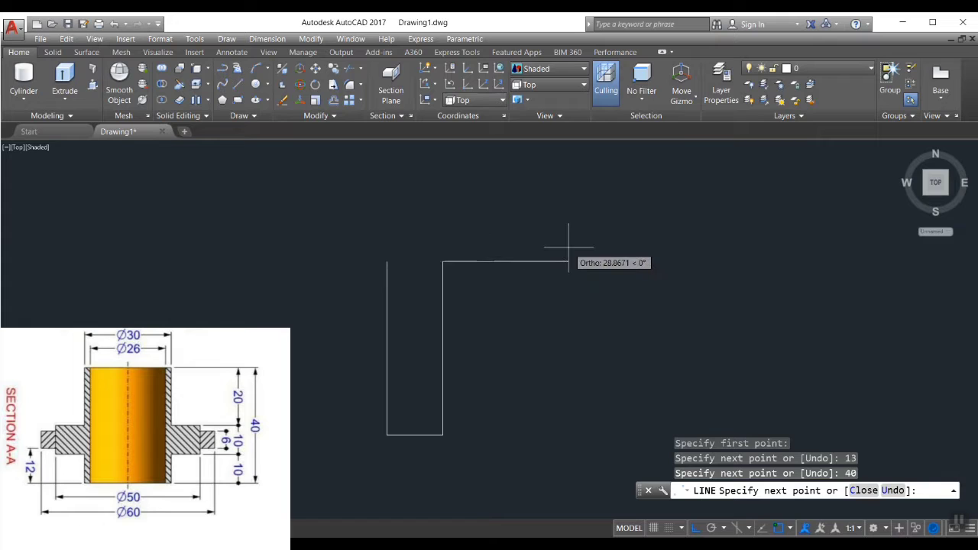
type("2")
key("Return")
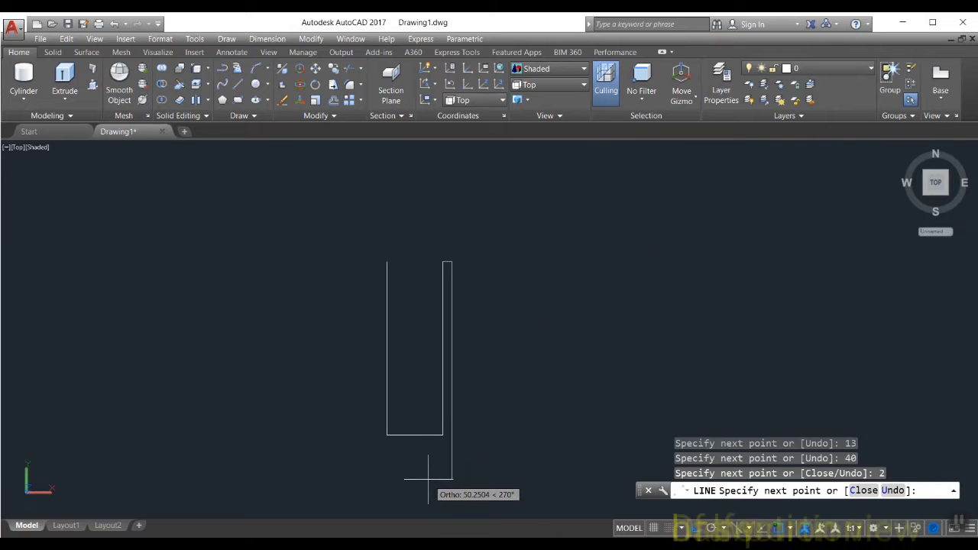
Step: Continue the half-section outline with segments 20 down, 10 right, 2 down and 5 right
type("20")
key("Return")
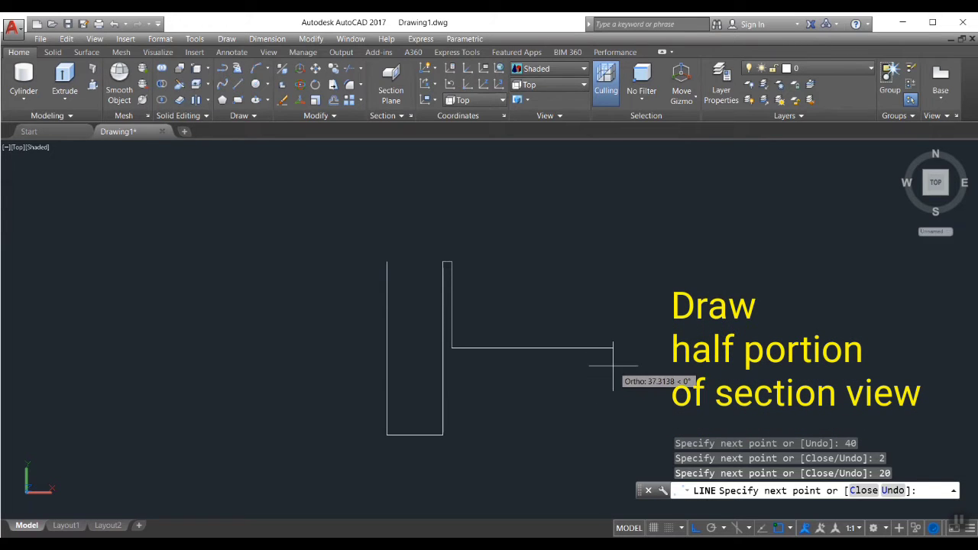
type("10")
key("Return")
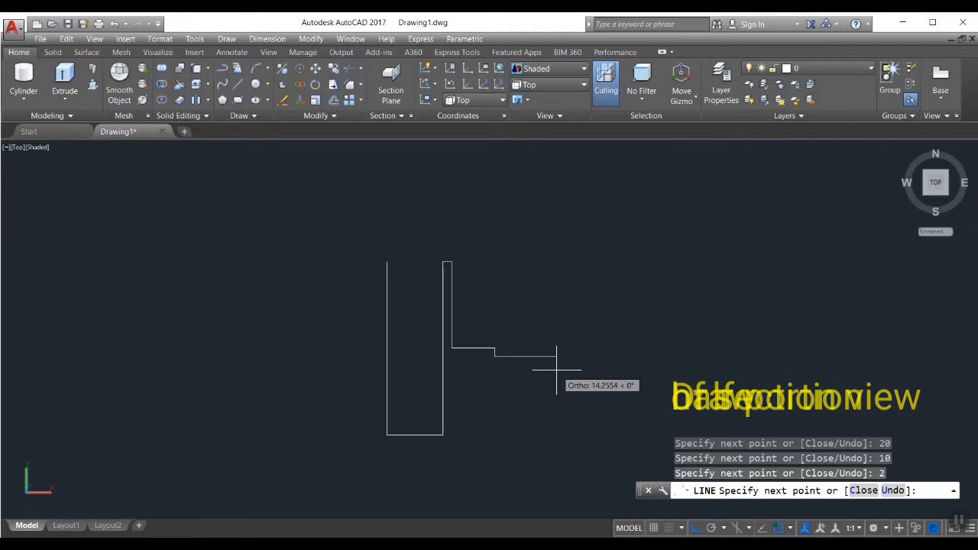
type("5")
key("Return")
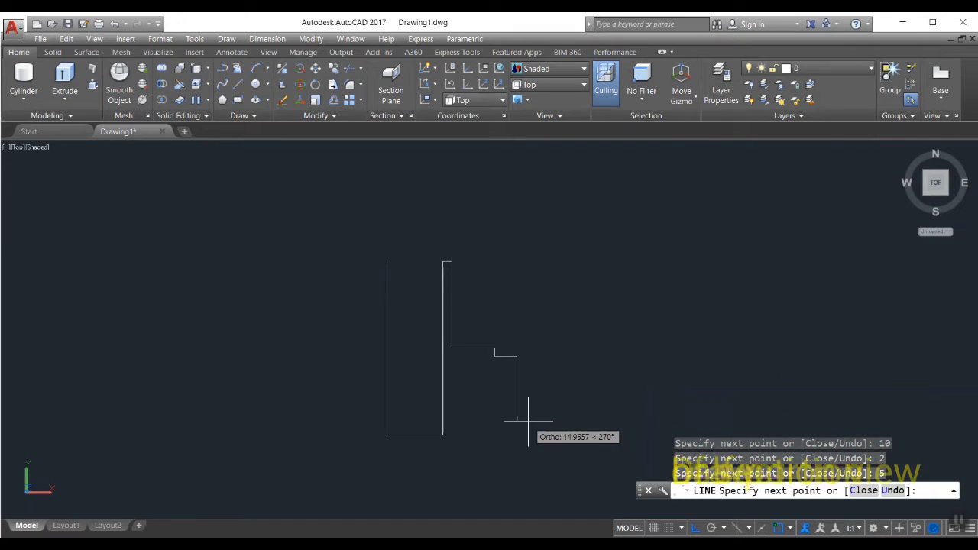
Step: Continue the outline 6 down, 5 left, 2 down, 10 left and 10 down, and close it at the inner wall's lower end
type("6")
key("Return")
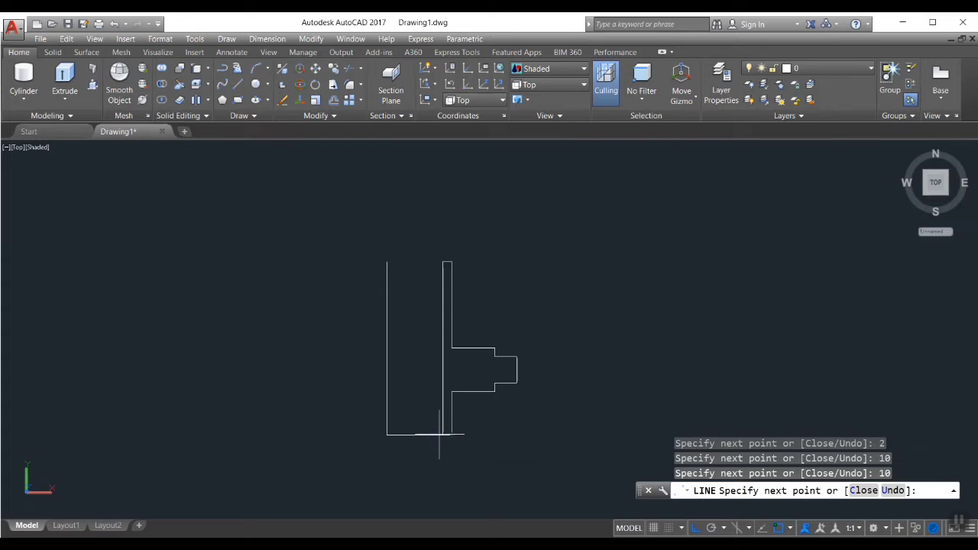
left_click(451, 434)
key("Return")
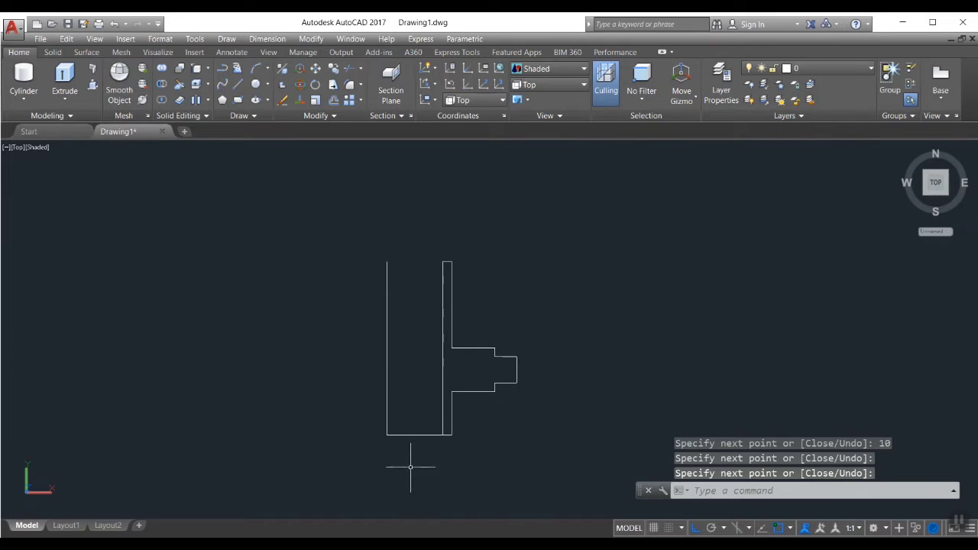
Step: Delete the 13 mm helper line between axis and profile, and join the profile lines into one polyline
left_click(412, 433)
key("Delete")
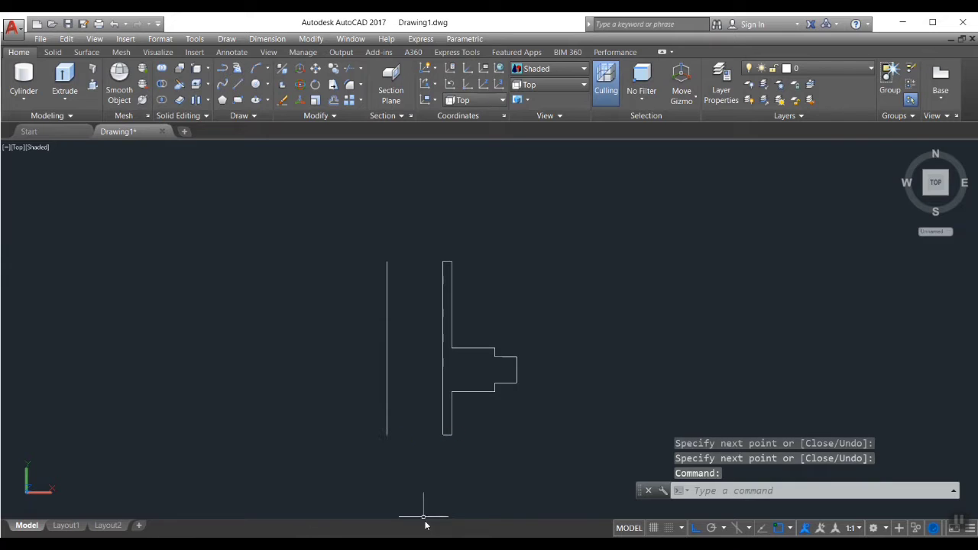
left_click(431, 216)
left_click(610, 487)
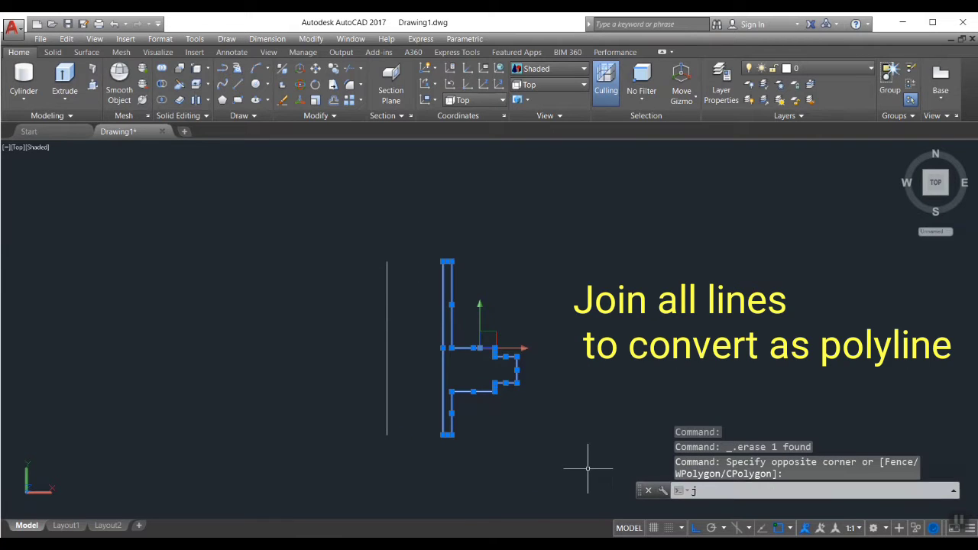
type("j")
key("Return")
Step: Switch to the SW Isometric view and revolve the closed profile 360 degrees about the separate axis line
left_click(549, 84)
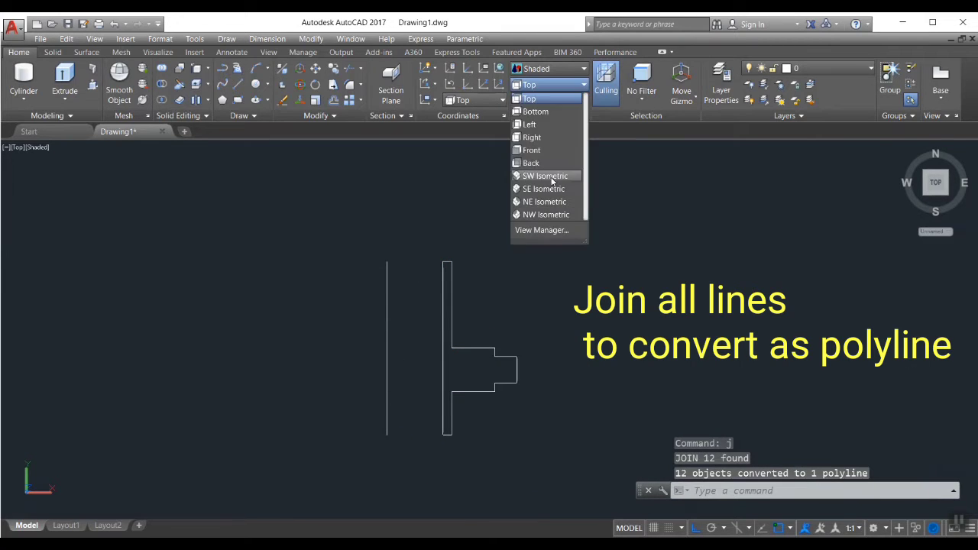
left_click(550, 173)
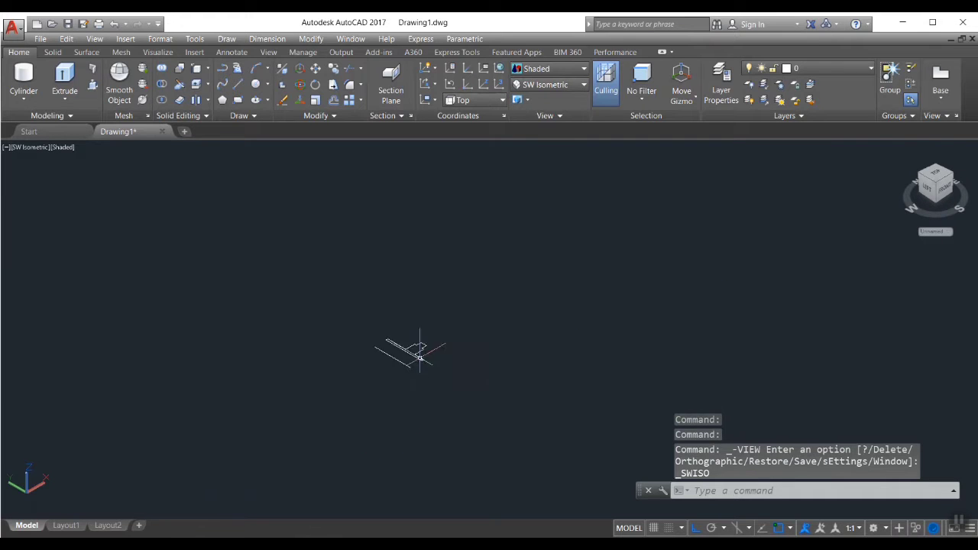
scroll(418, 353, "up", 5)
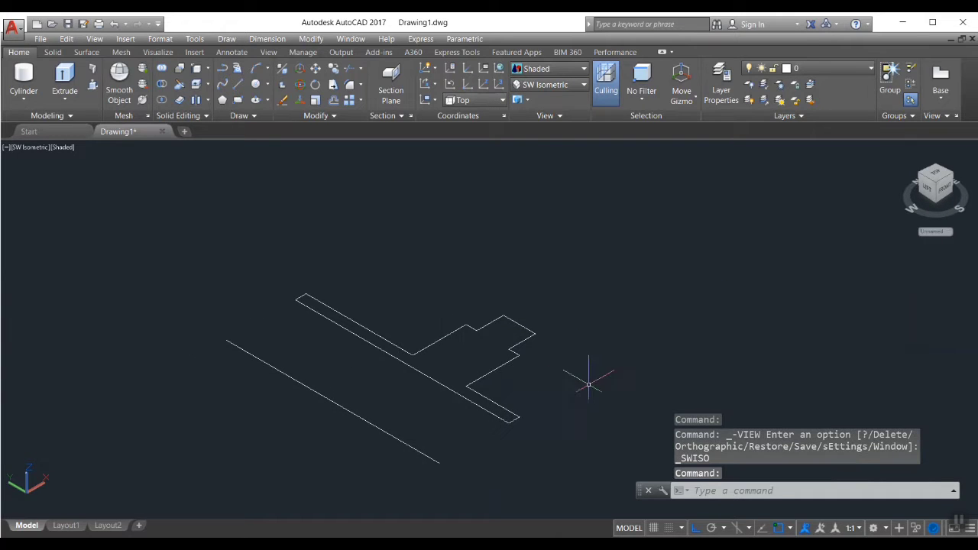
type("rev")
key("Return")
left_click(484, 376)
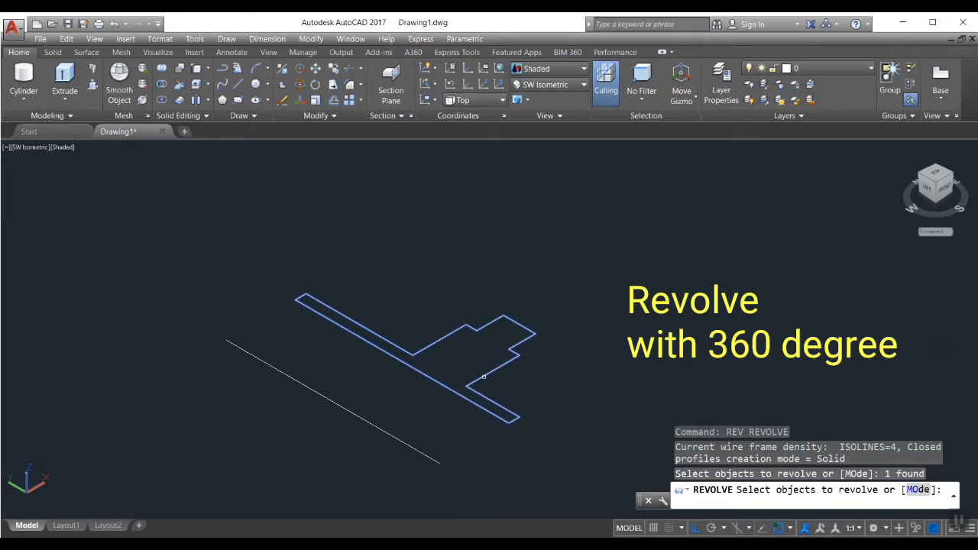
key("Return")
left_click(439, 461)
left_click(227, 340)
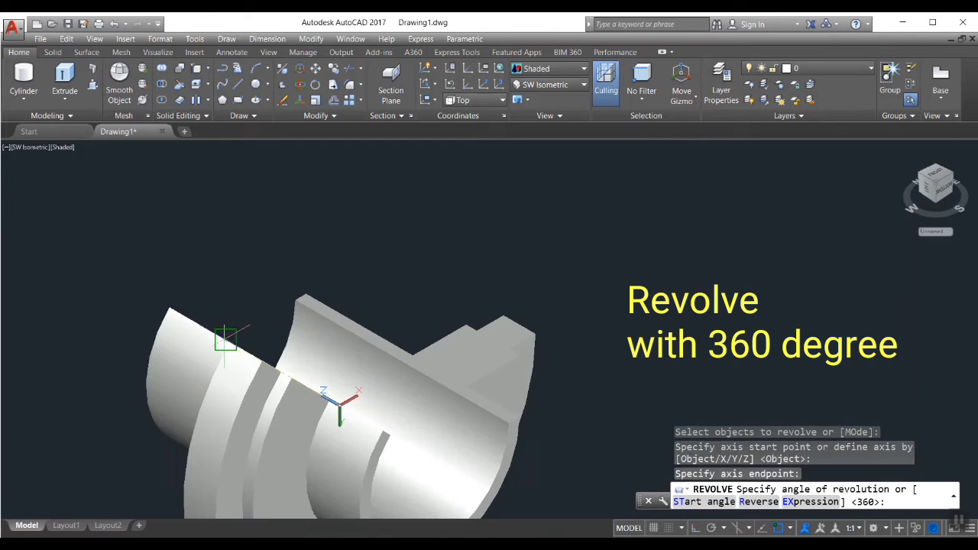
key("Return")
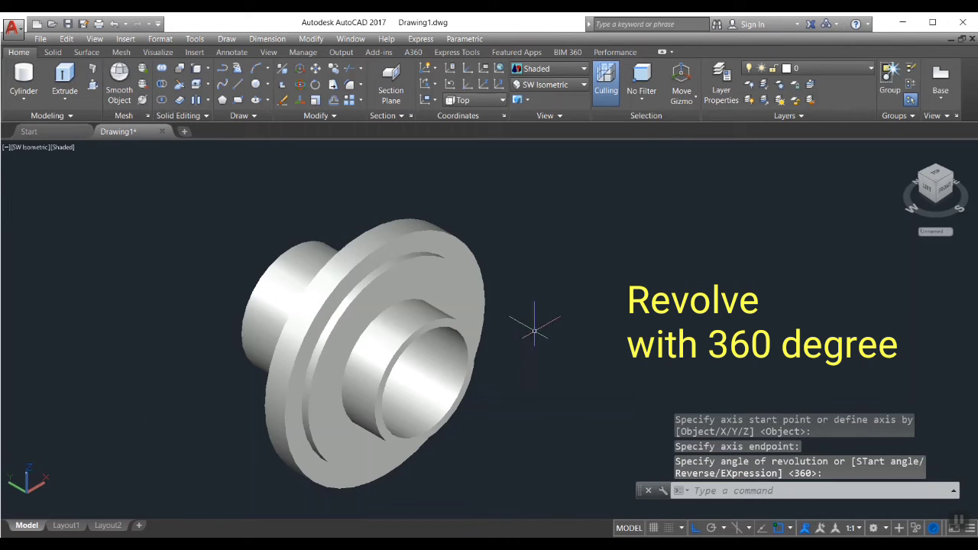
Step: Set the view of the revolved solid to Front and zoom to all
middle_click_drag(539, 330, 471, 374, "shift")
scroll(404, 387, "down", 4)
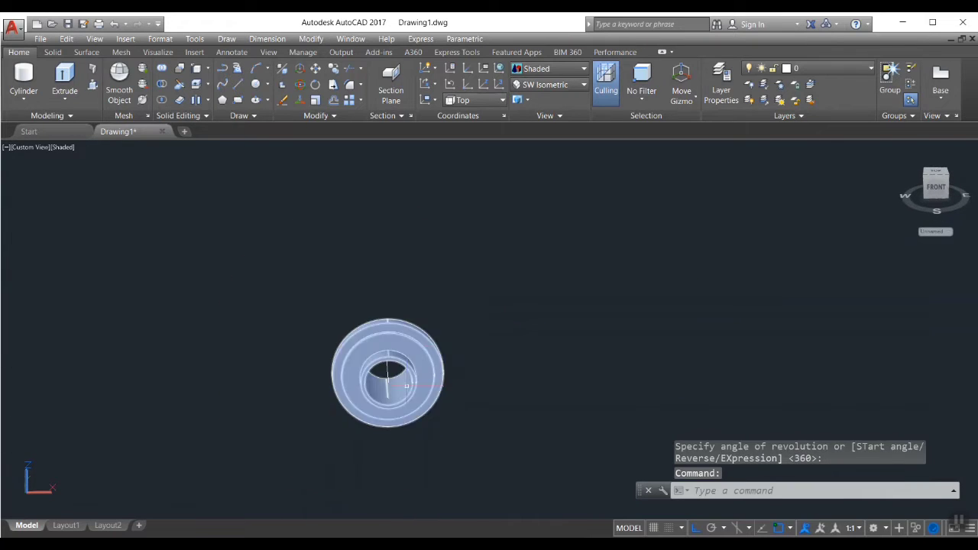
left_click(528, 86)
left_click(542, 151)
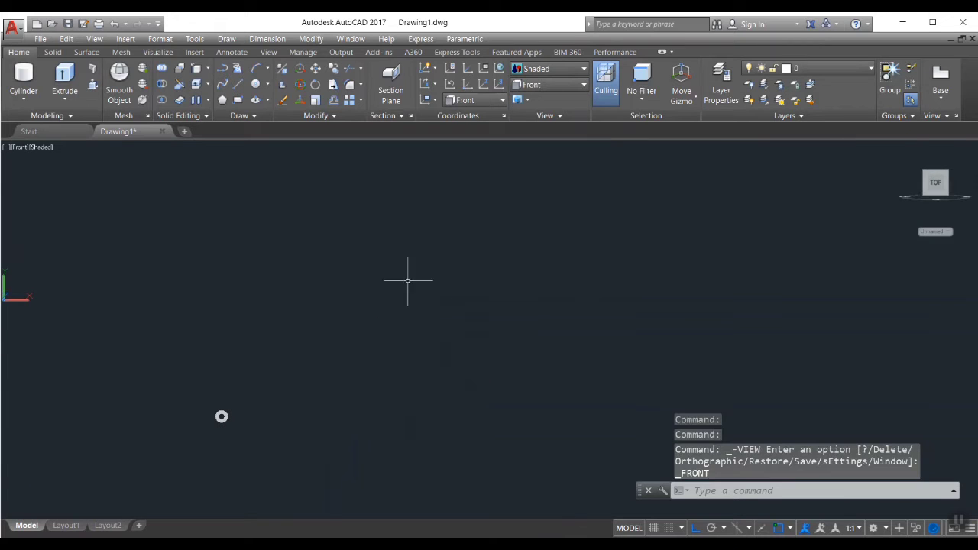
type("z")
key("Return")
type("a")
key("Return")
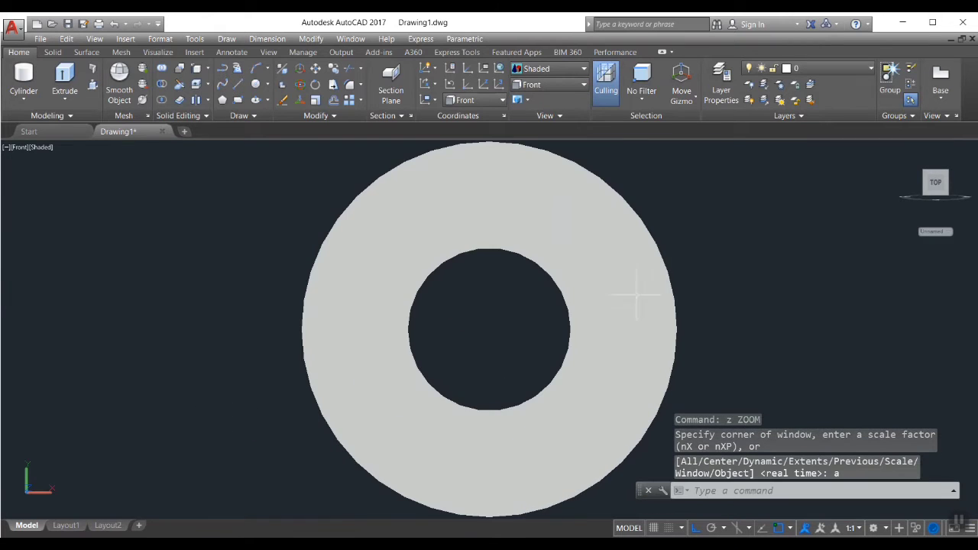
Step: Set the visual style to Hidden and restore the Front view of the flanged solid
left_click(555, 70)
left_click(531, 89)
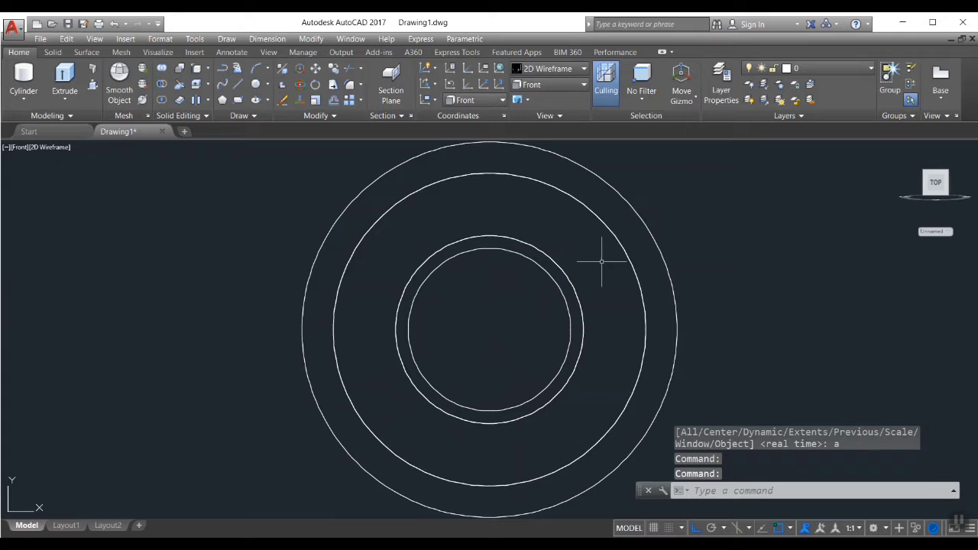
left_click(560, 69)
left_click(646, 92)
scroll(663, 162, "down", 2)
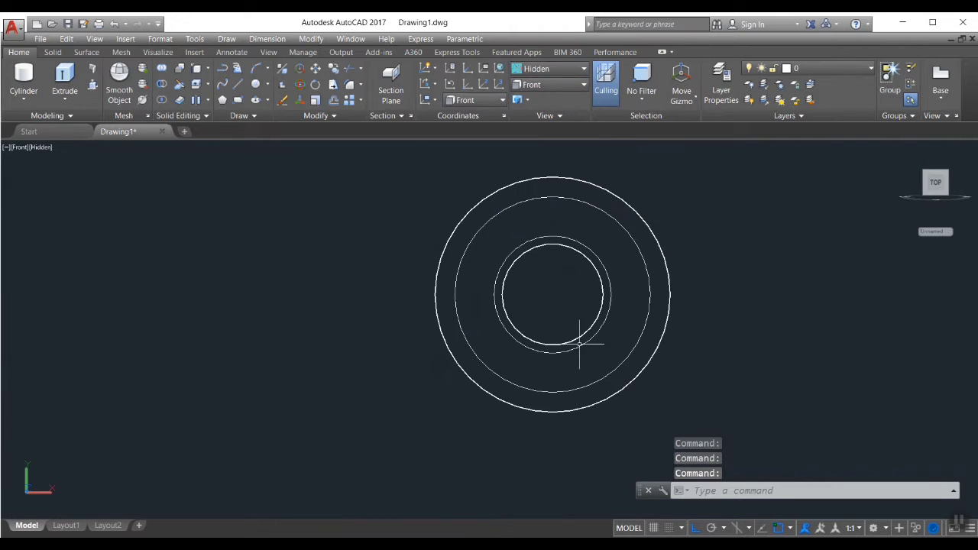
middle_click_drag(579, 343, 641, 405, "shift")
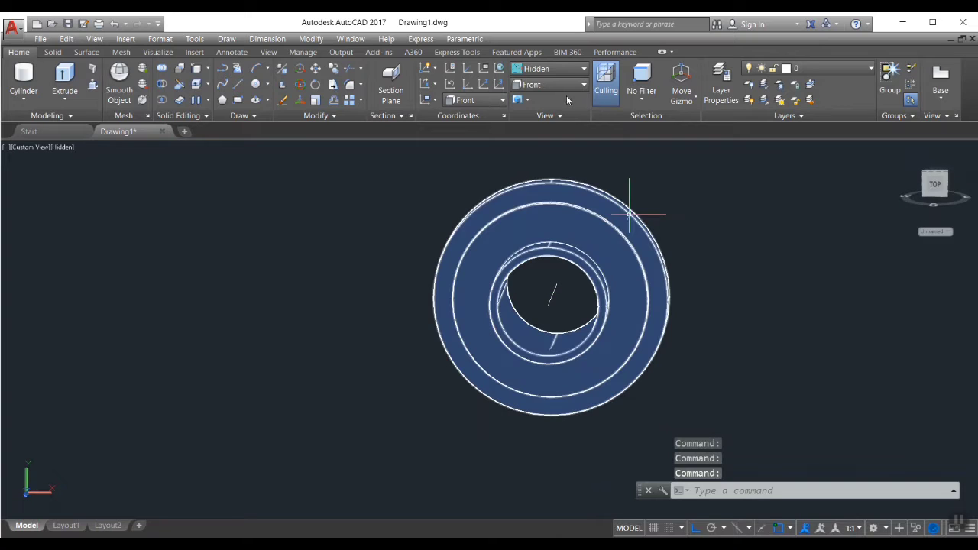
left_click(564, 84)
left_click(547, 151)
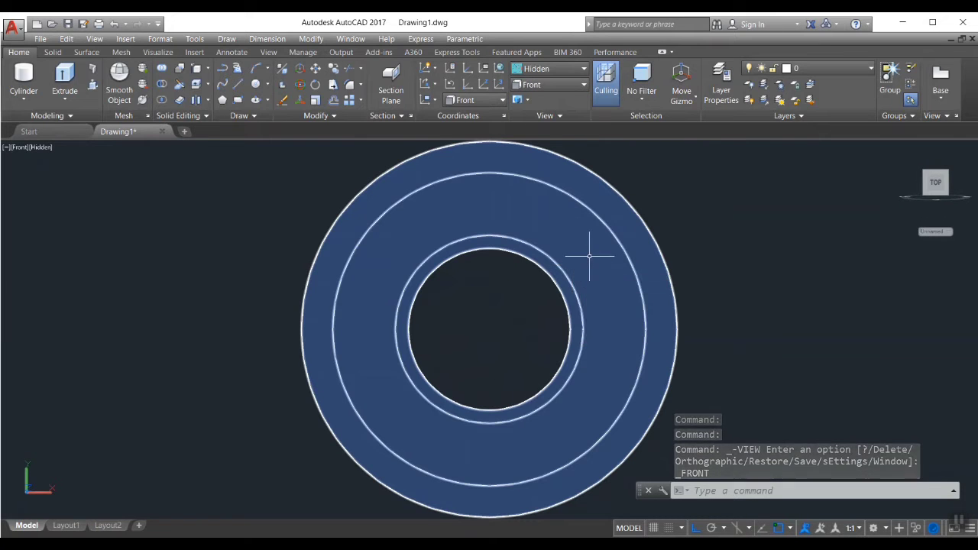
Step: Draw a vertical line across the outer circle from its upper to its lower quadrant
scroll(527, 310, "down", 3)
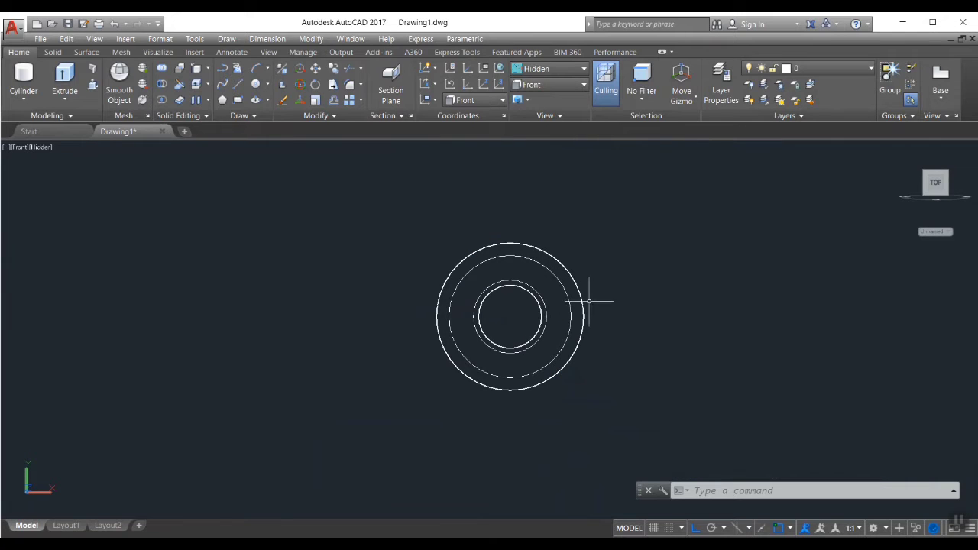
scroll(458, 284, "up", 3)
type("l")
key("Return")
left_click(575, 205)
middle_click_drag(559, 503, 545, 417)
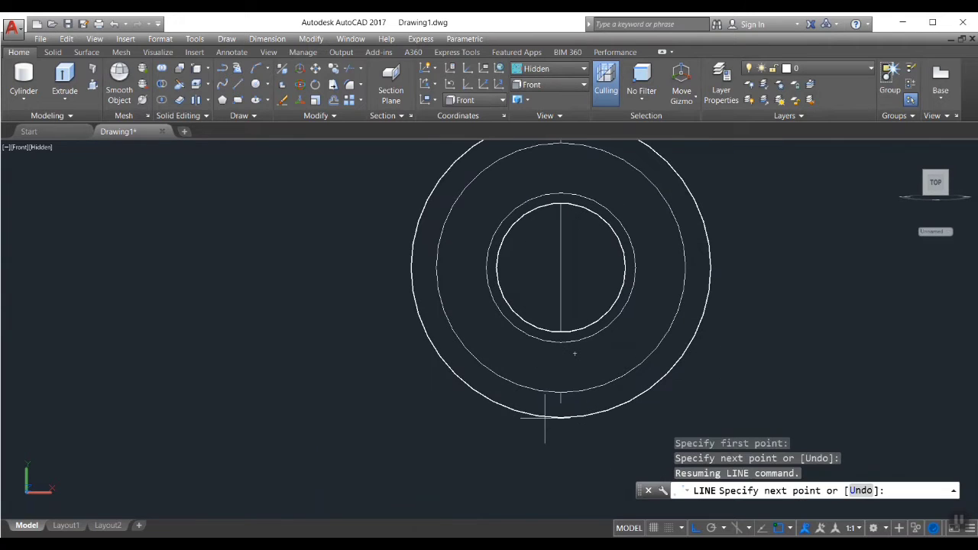
left_click(560, 417)
key("Return")
Step: Draw a horizontal line across the outer circle from its left to its right quadrant
key("Return")
left_click(411, 267)
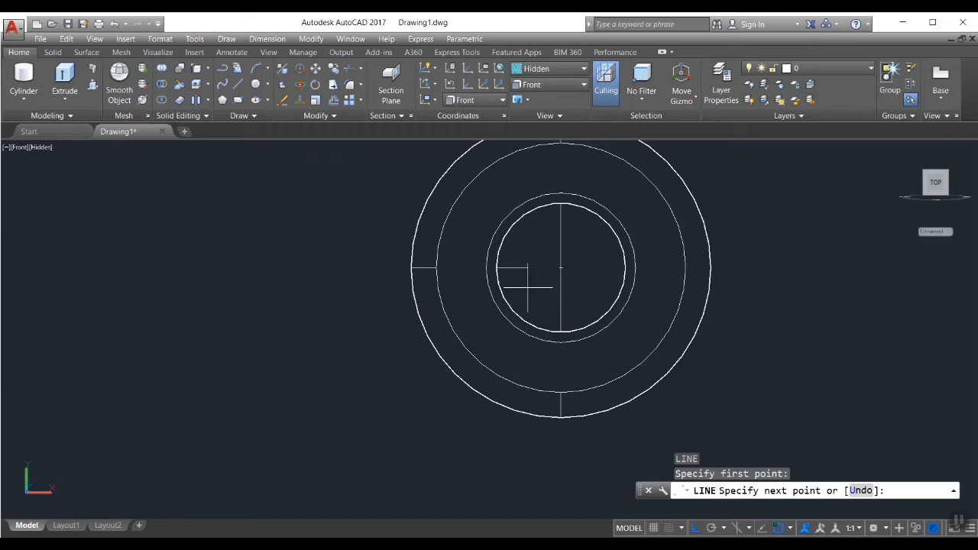
left_click(710, 267)
key("Return")
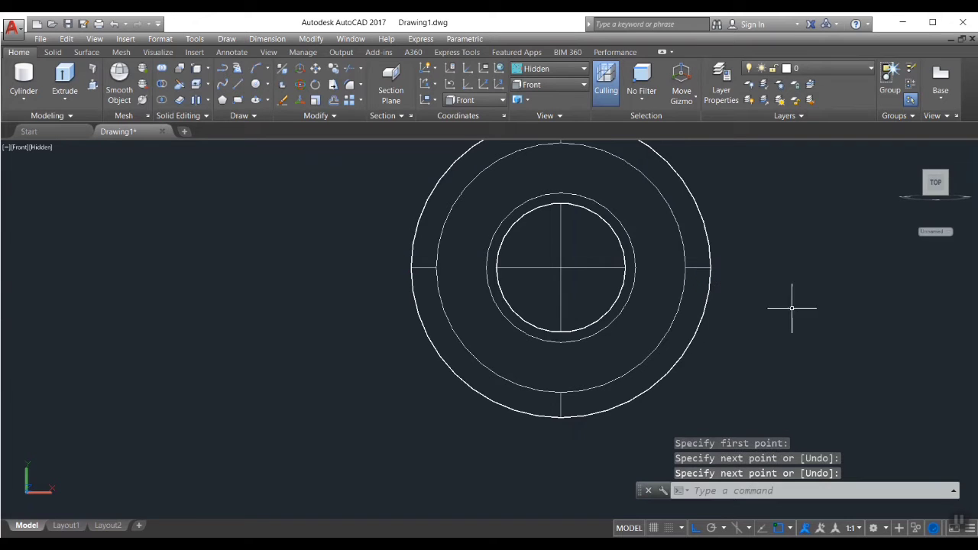
Step: Draw a closed square of lines joining the four points where the cross lines meet the 50 mm diameter circle
scroll(791, 308, "down", 2)
middle_click_drag(792, 308, 642, 345)
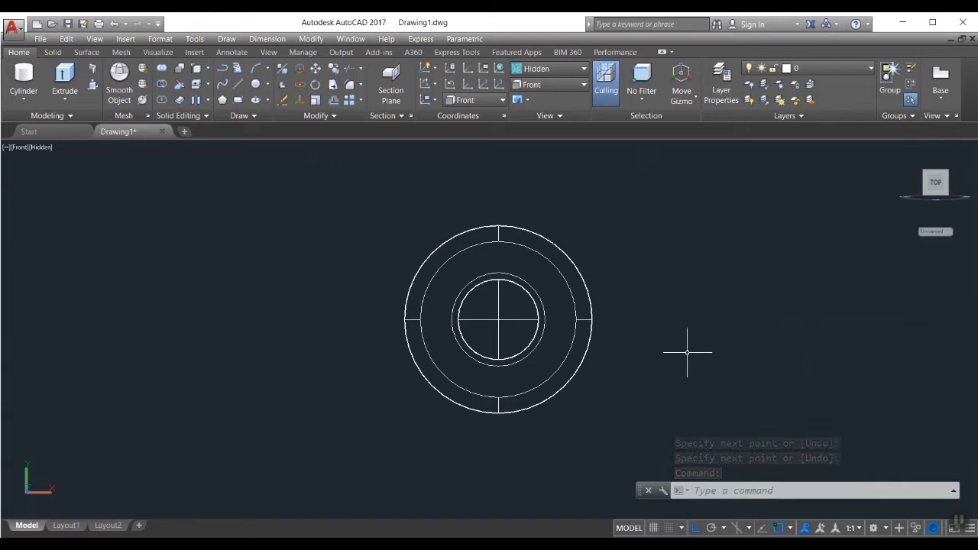
type("l")
key("Return")
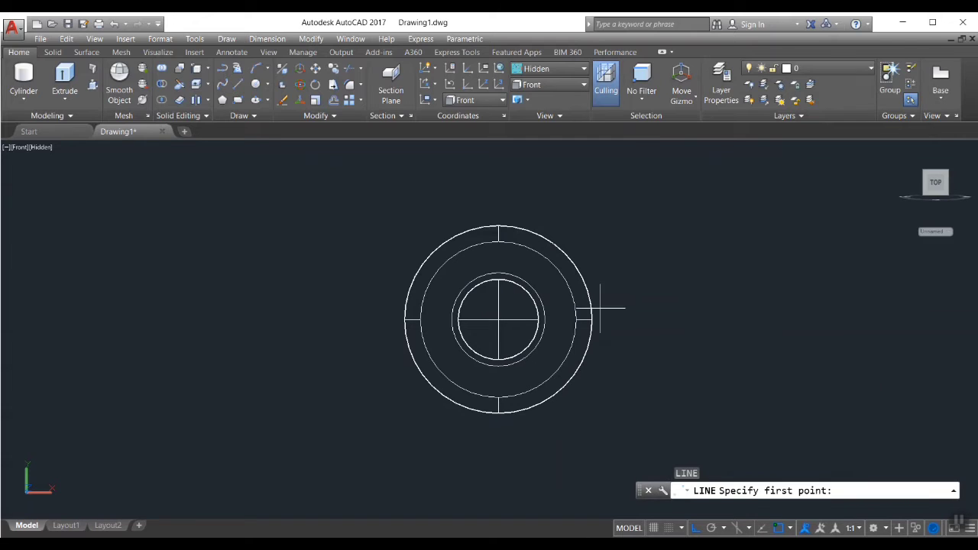
left_click(497, 242)
left_click(422, 319)
left_click(498, 397)
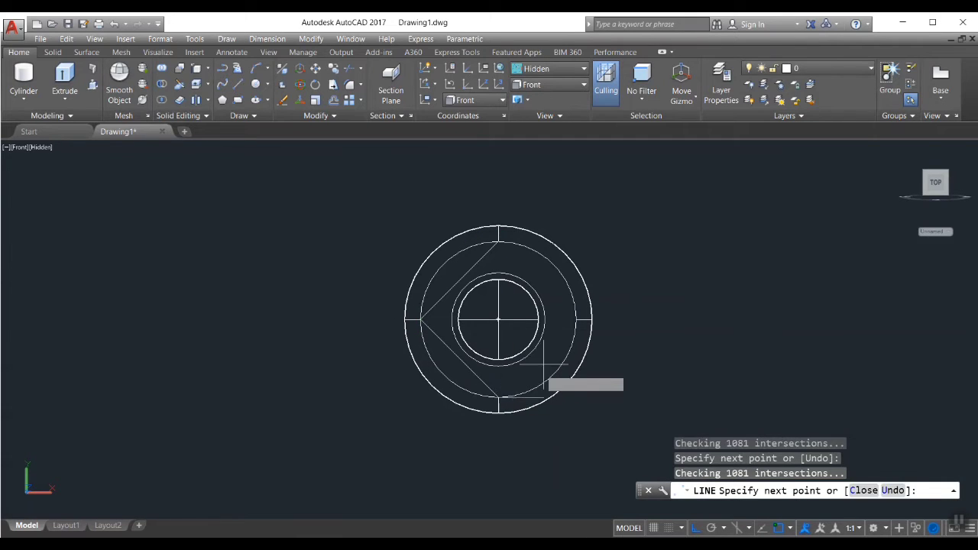
scroll(575, 320, "up", 3)
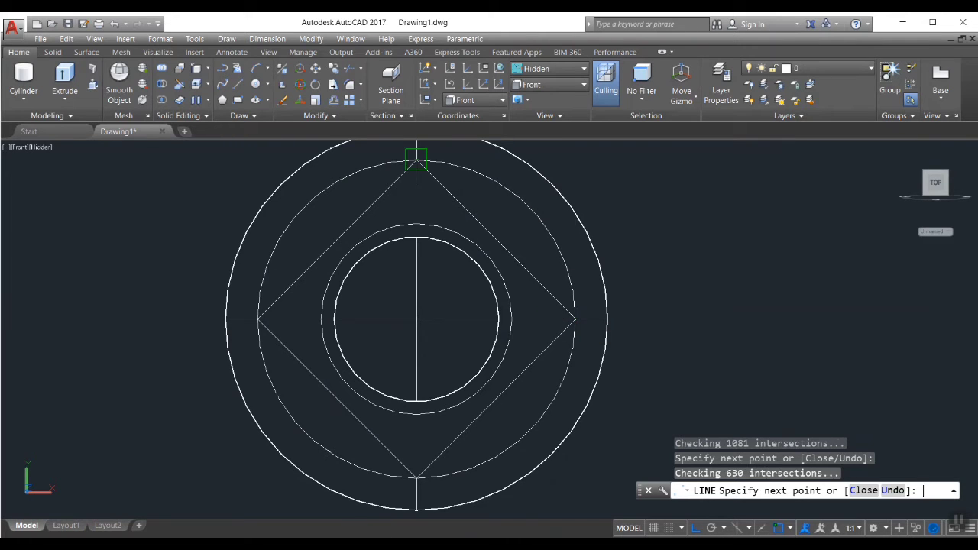
key("Return")
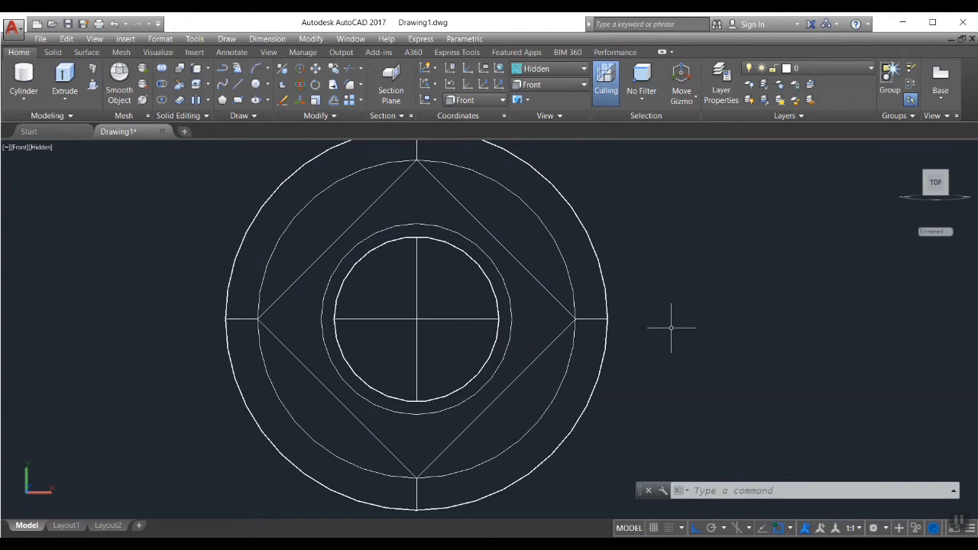
Step: In the SW Isometric view, presspull the two upper segments between the square and the 50 mm circle into the flange
left_click(558, 84)
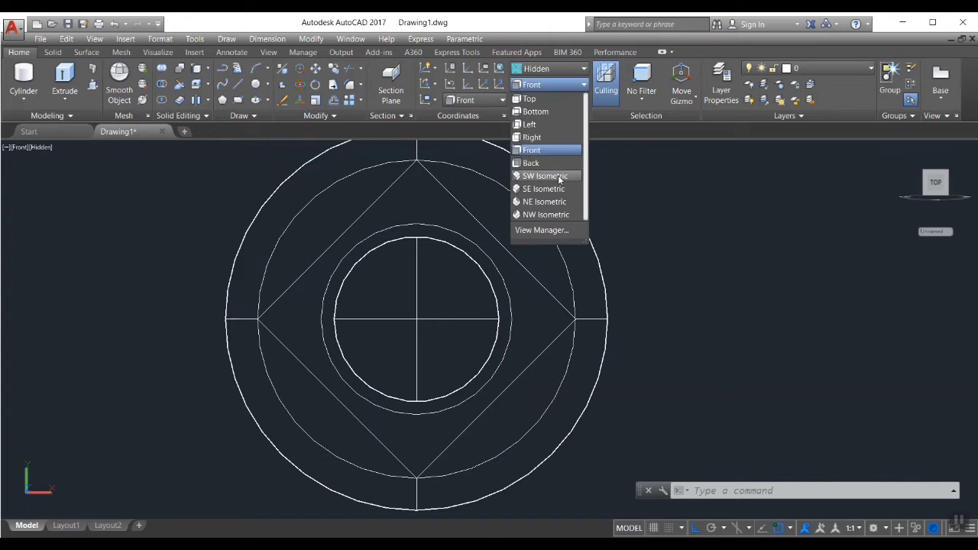
left_click(544, 176)
scroll(538, 308, "up", 2)
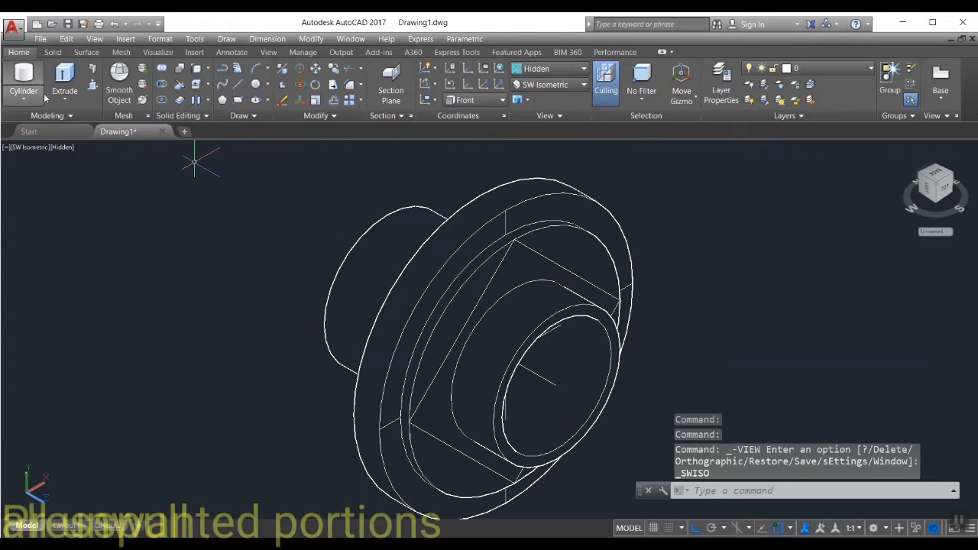
left_click(93, 89)
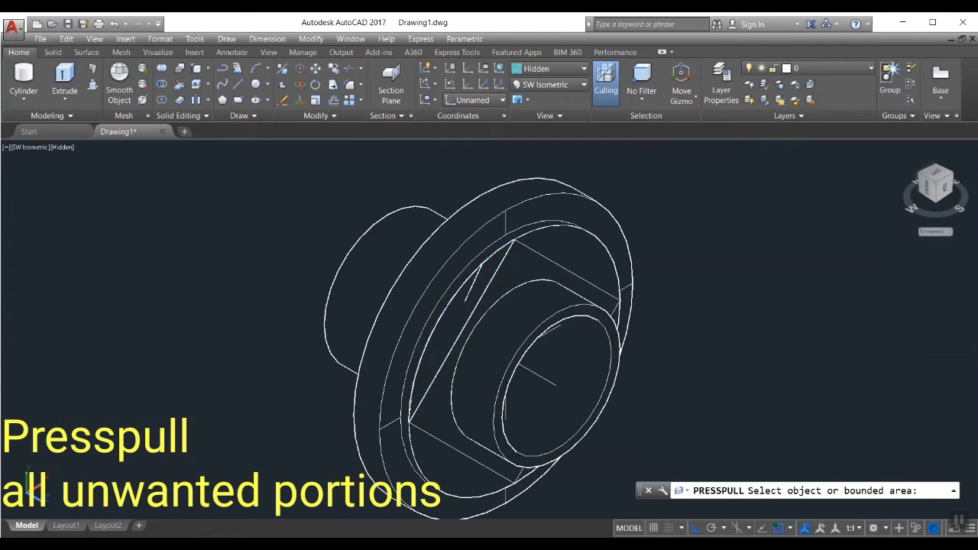
left_click(458, 306)
left_click(410, 280)
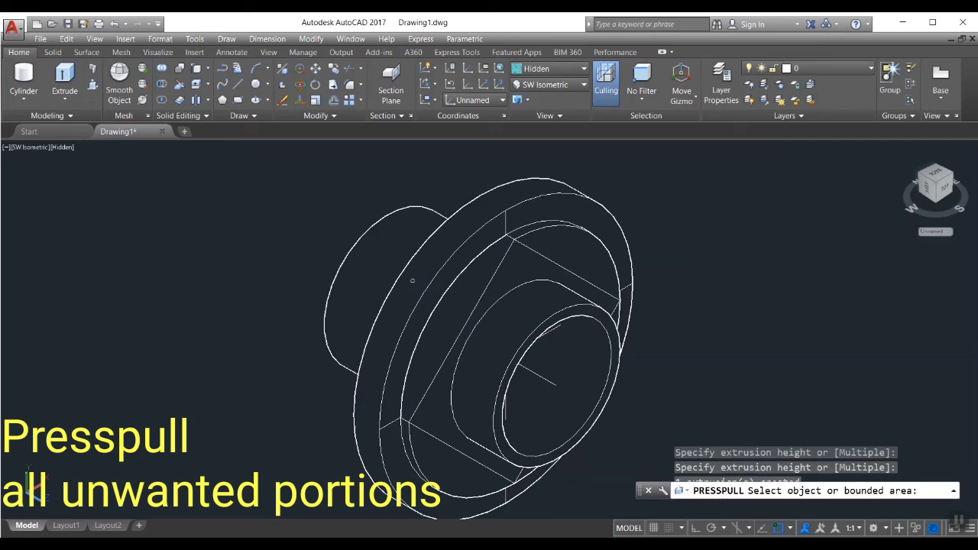
left_click(559, 242)
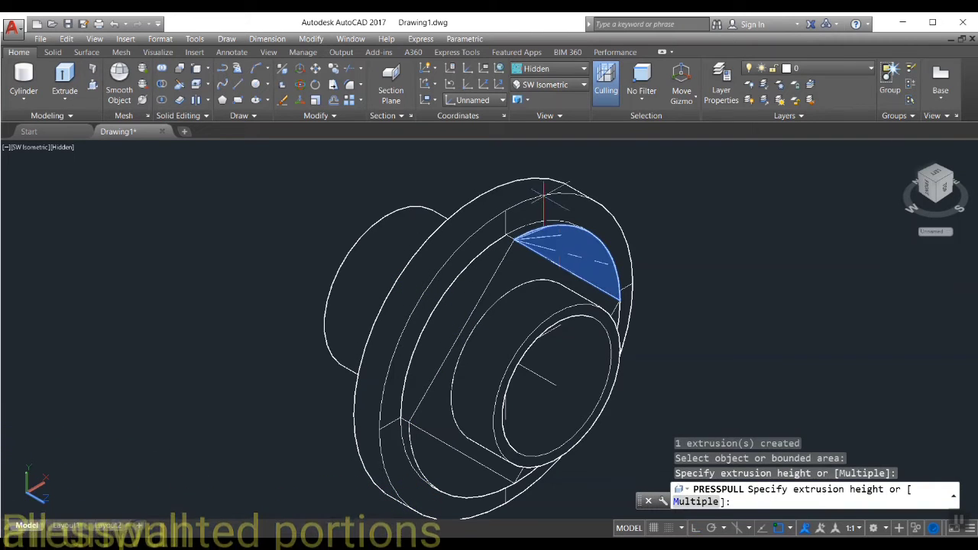
left_click(496, 183)
Step: Presspull the lower front segment between the square and the circle into the flange
middle_click_drag(639, 293, 601, 254)
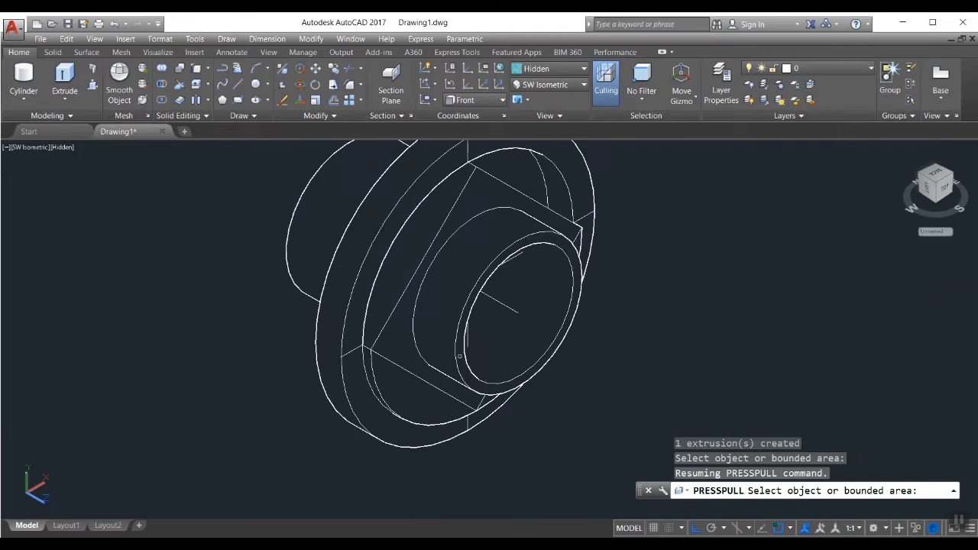
left_click(427, 399)
left_click(470, 391)
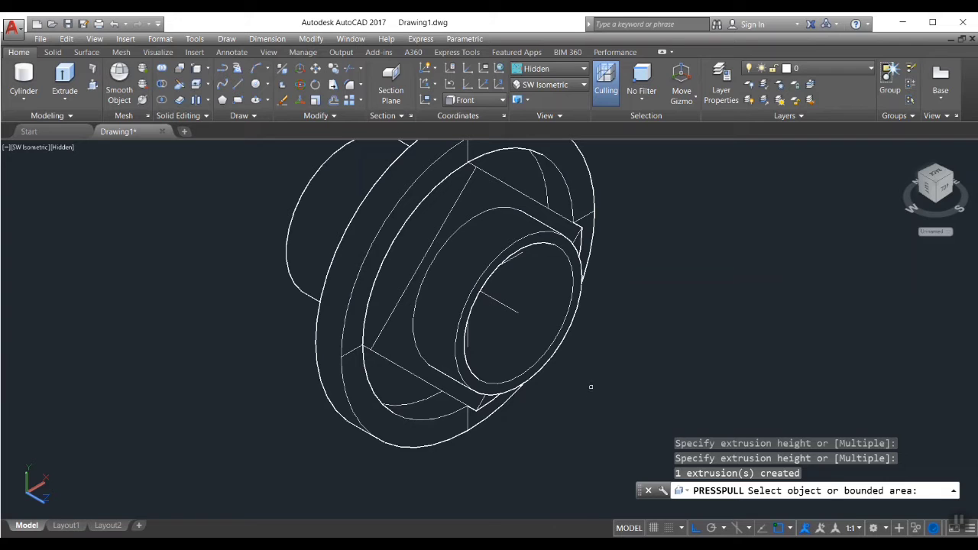
Step: Try to presspull the remaining segment on the square's uncut side, and undo that presspull
middle_click_drag(358, 408, 264, 298, "shift")
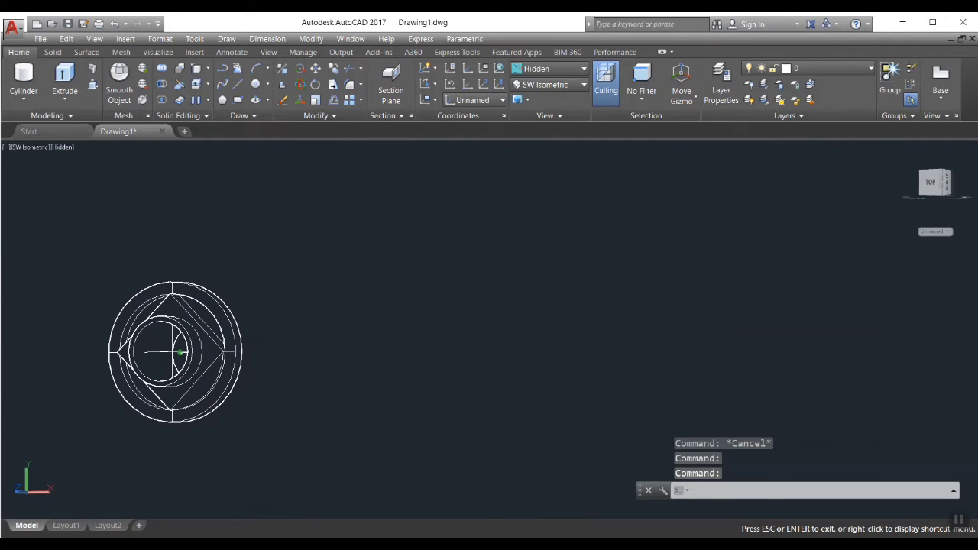
left_click(93, 85)
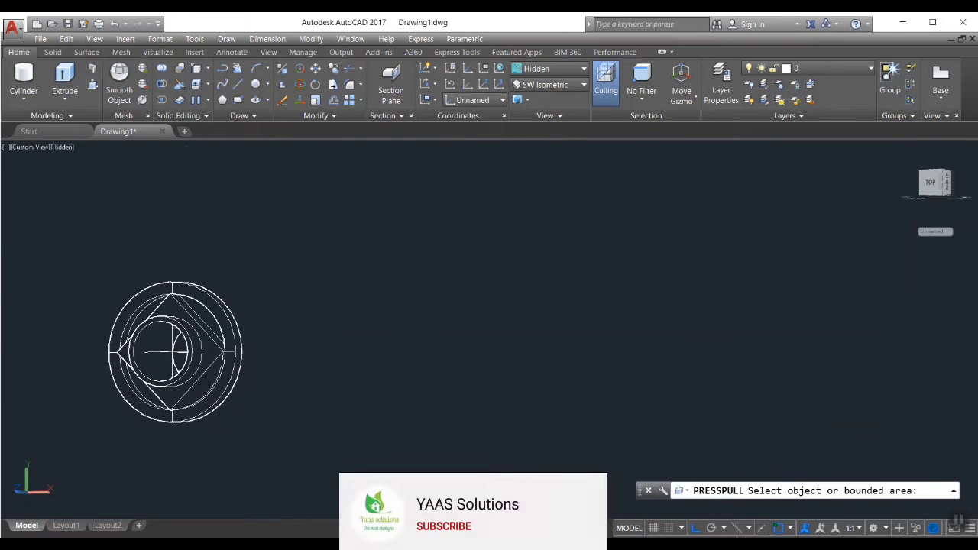
left_click(202, 387)
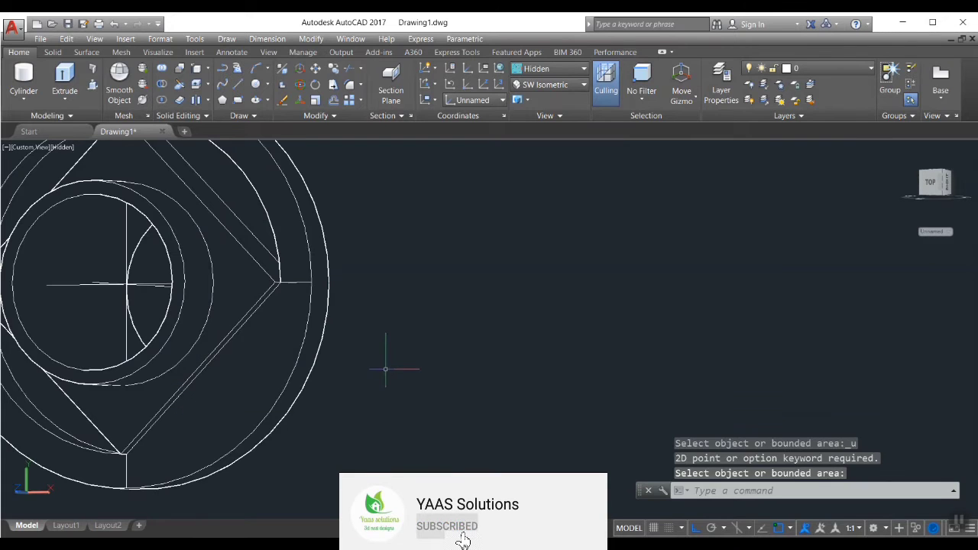
key("ctrl+z")
left_click(92, 85)
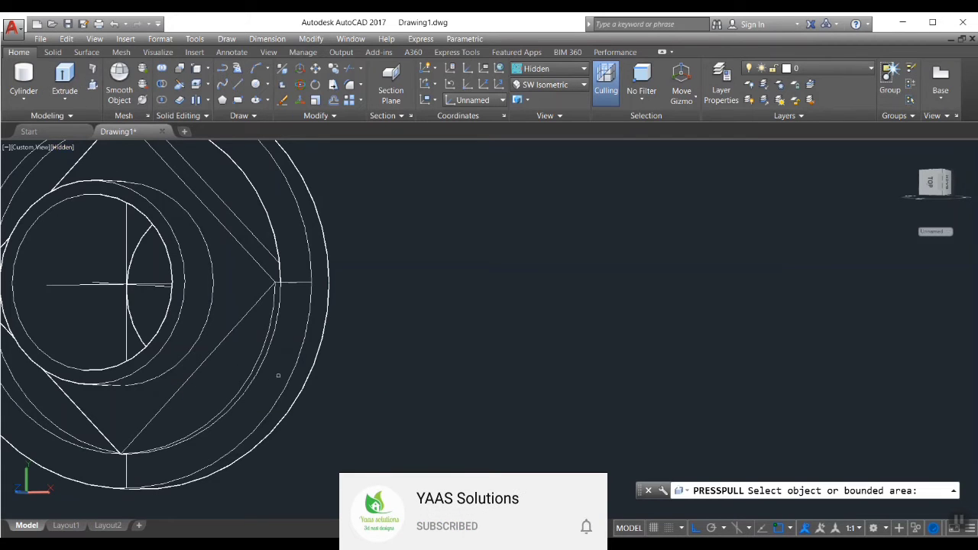
key("Escape")
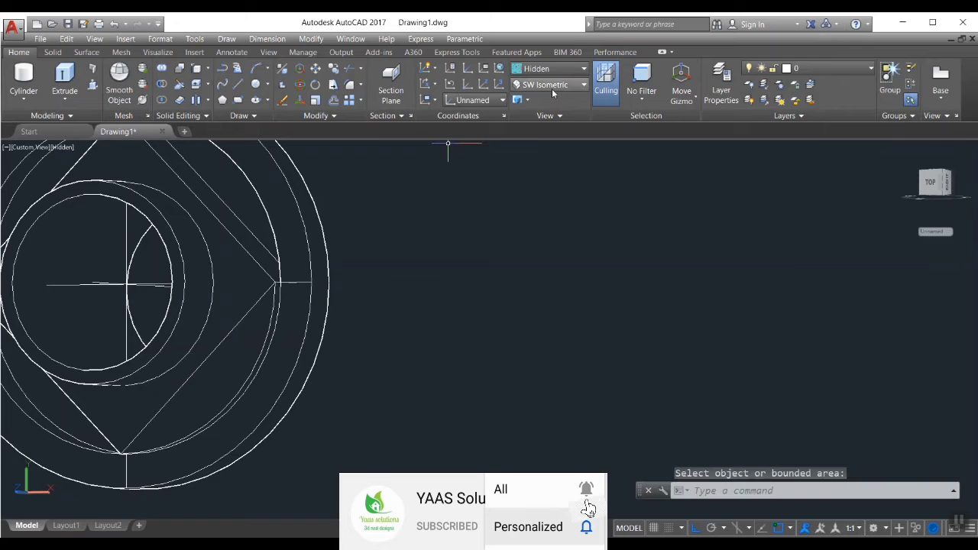
Step: Set the visual style to Shaded
left_click(554, 90)
left_click(554, 87)
left_click(556, 74)
left_click(537, 140)
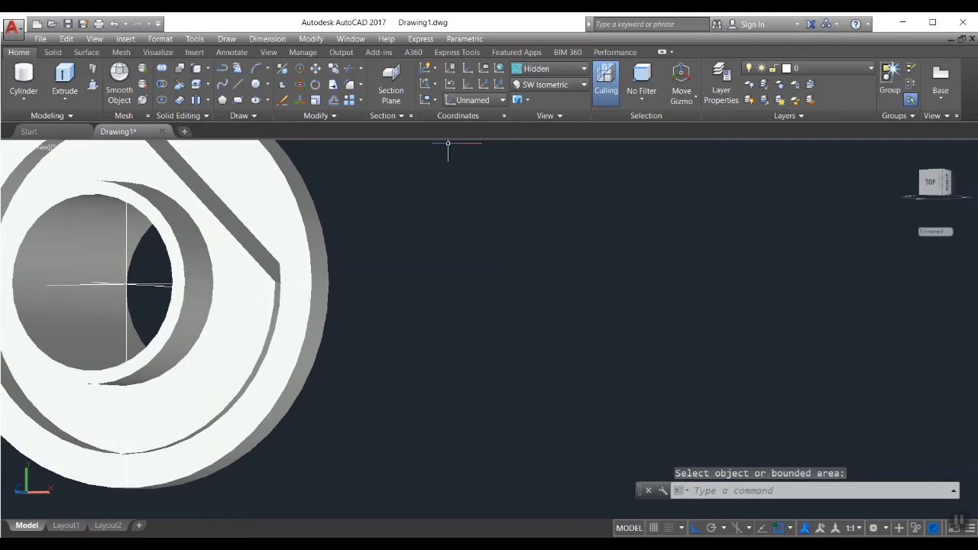
Step: Presspull the lower-right segment between the square and the circle completely through the flange
middle_click_drag(300, 360, 576, 421)
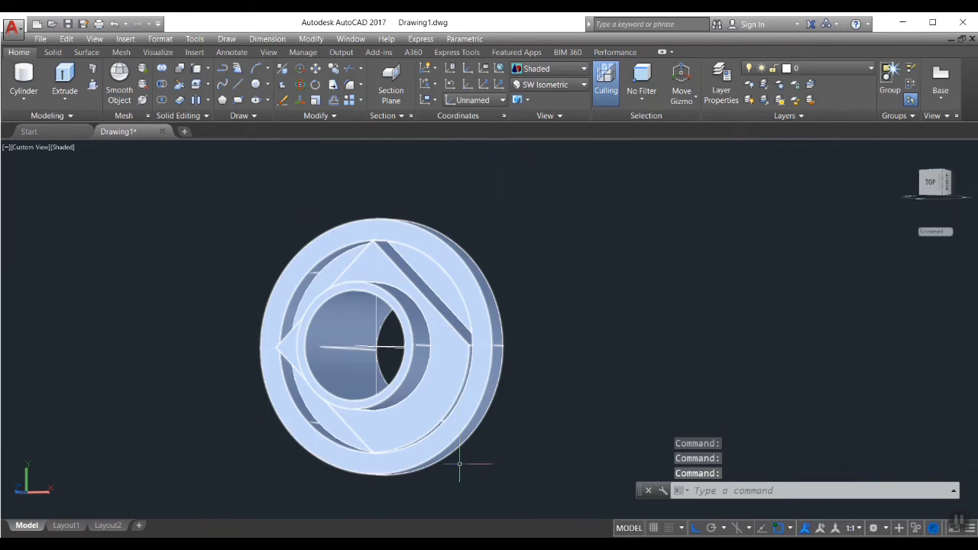
middle_click_drag(434, 446, 453, 440)
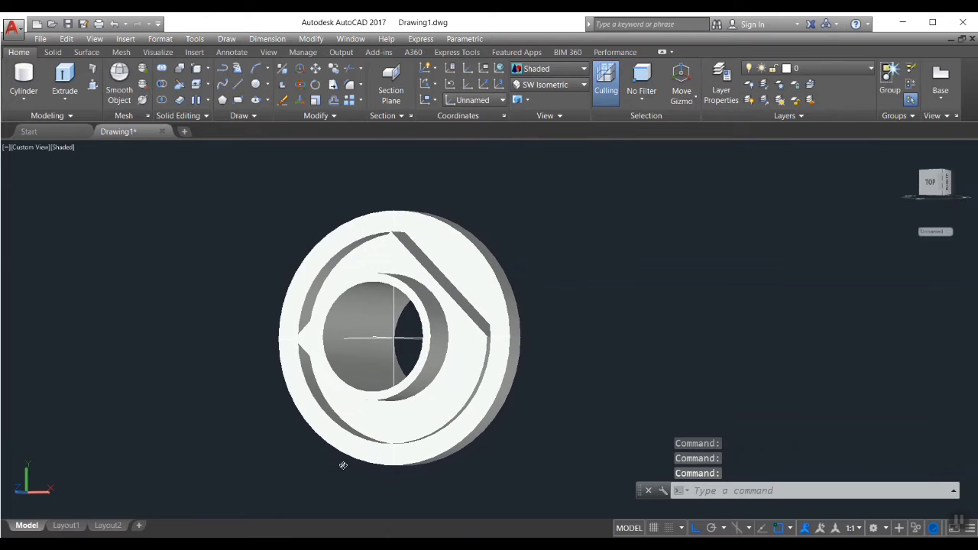
middle_click_drag(343, 465, 364, 475, "shift")
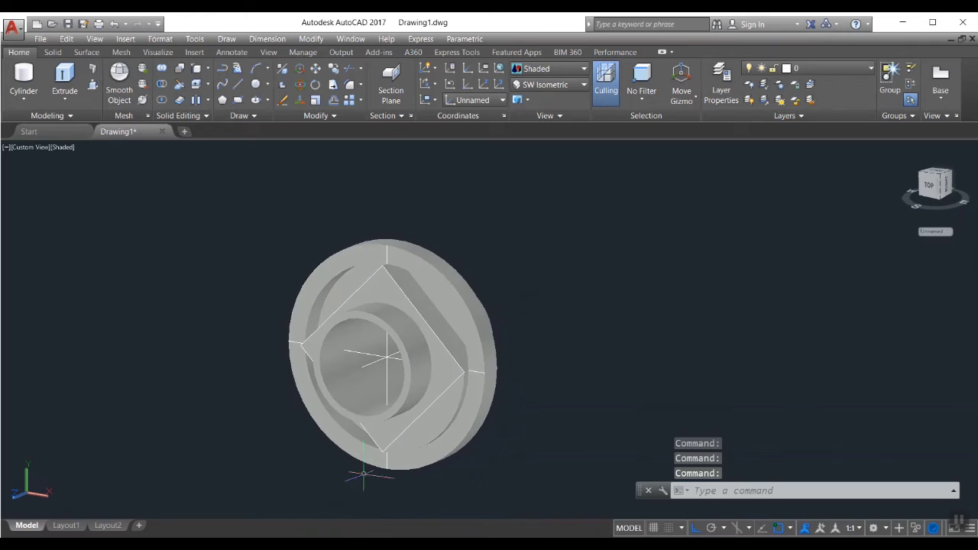
left_click(92, 85)
left_click(431, 418)
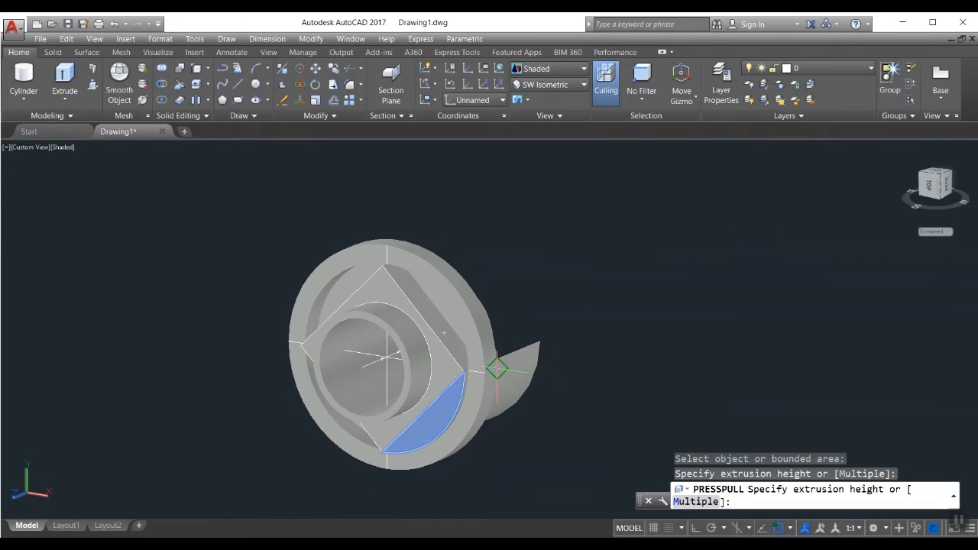
left_click(519, 389)
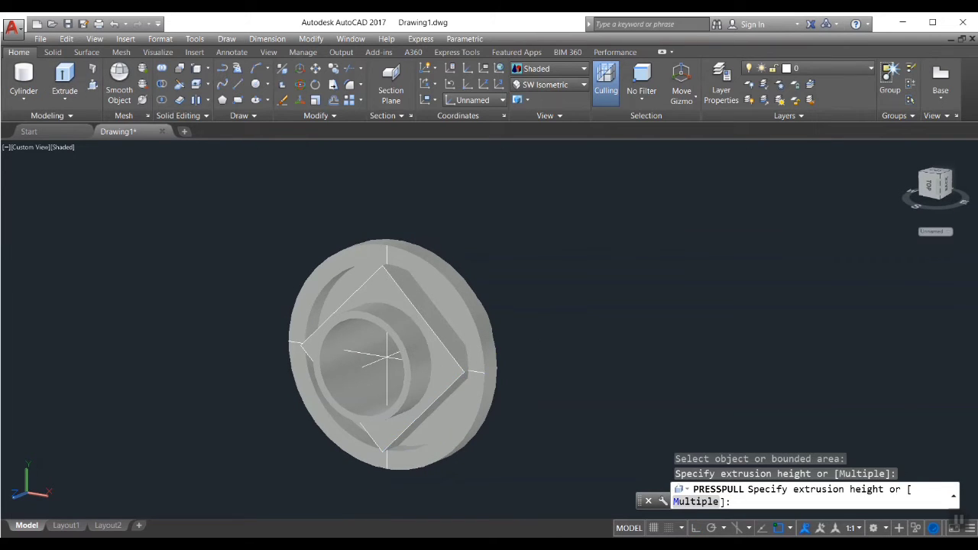
left_click(440, 415)
left_click(463, 314)
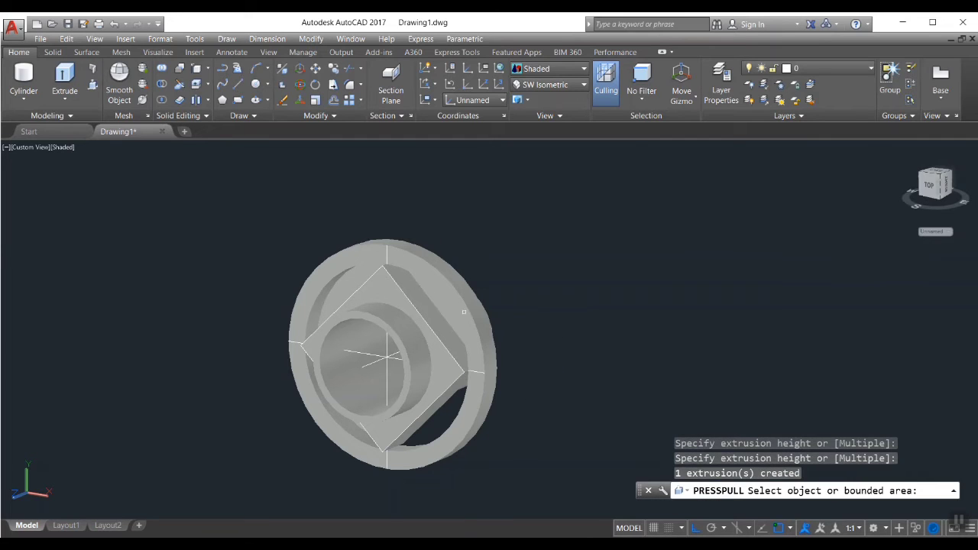
Step: Presspull the upper-right and upper-left recessed segments beside the square through the full flange thickness
scroll(443, 299, "up", 4)
left_click(417, 292)
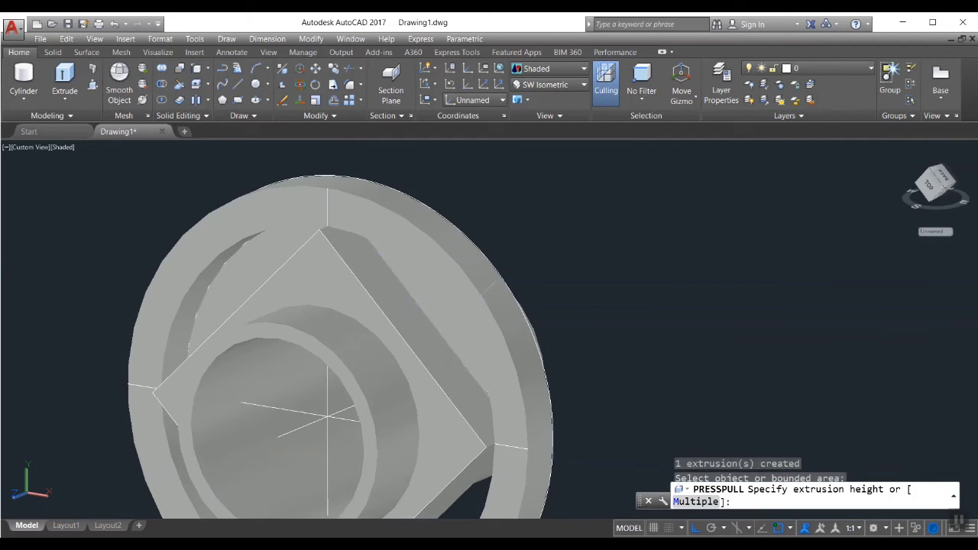
left_click(527, 256)
left_click(248, 268)
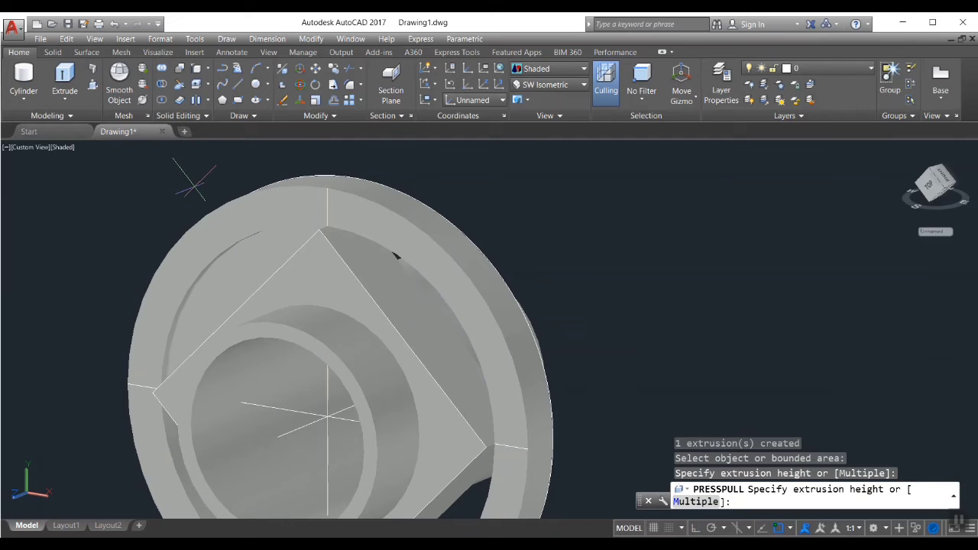
left_click(493, 253)
Step: Presspull the last, lower-left segment beside the square through the flange and finish the command
scroll(504, 310, "down", 4)
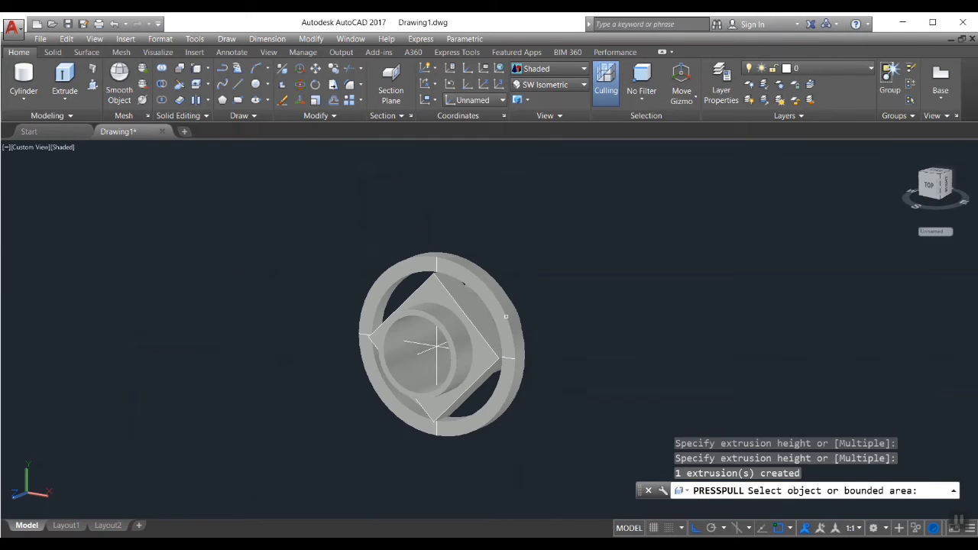
middle_click_drag(410, 456, 520, 436, "shift")
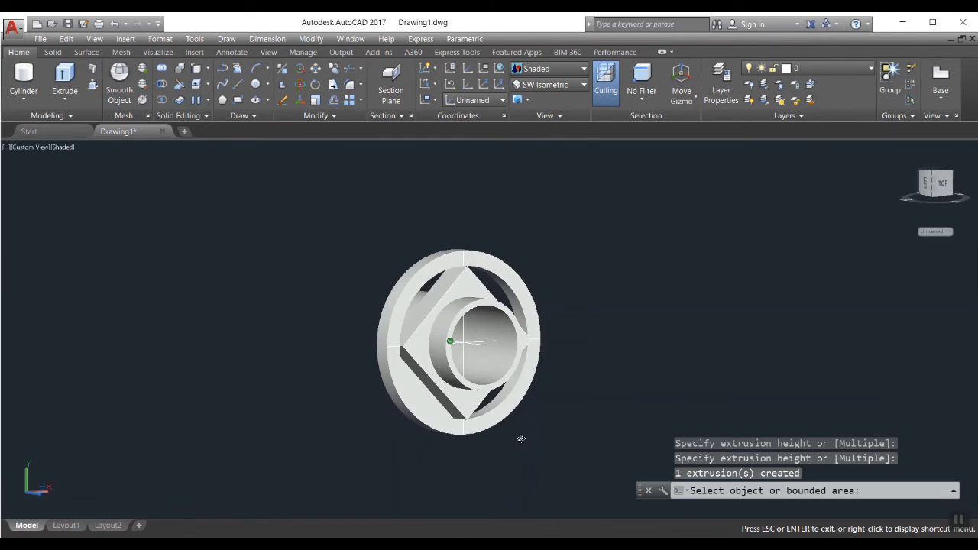
left_click(349, 377)
scroll(434, 396, "up", 4)
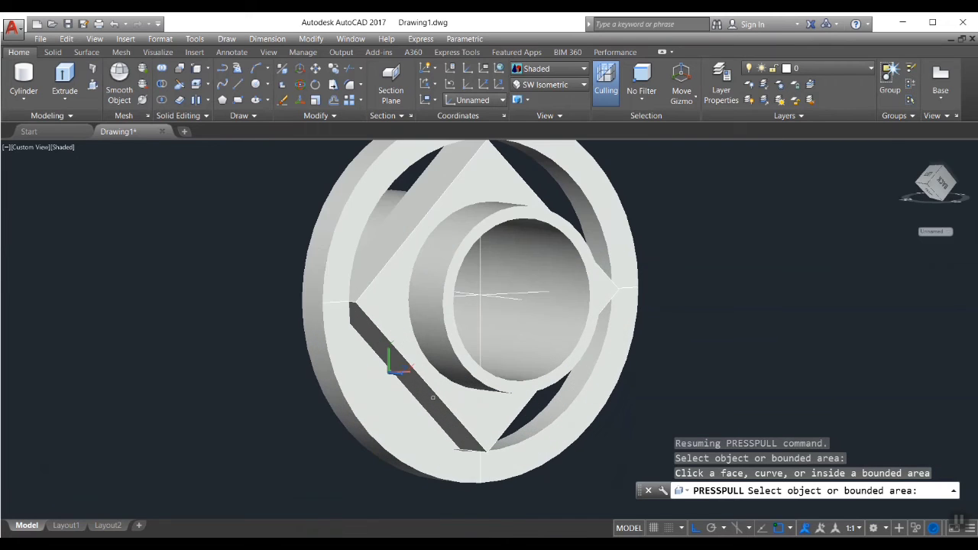
left_click(409, 406)
left_click(243, 404)
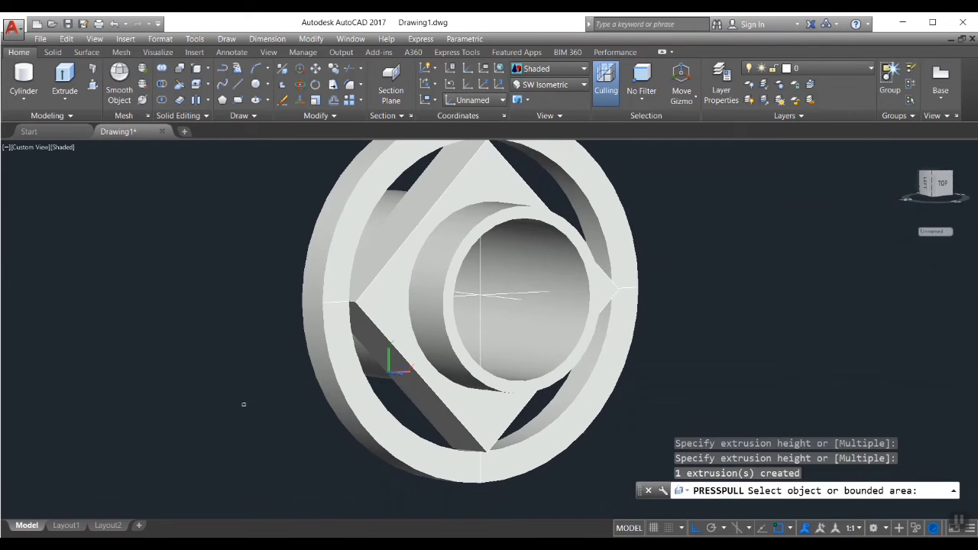
scroll(278, 432, "down", 4)
middle_click_drag(489, 470, 518, 445, "shift")
scroll(416, 348, "up", 2)
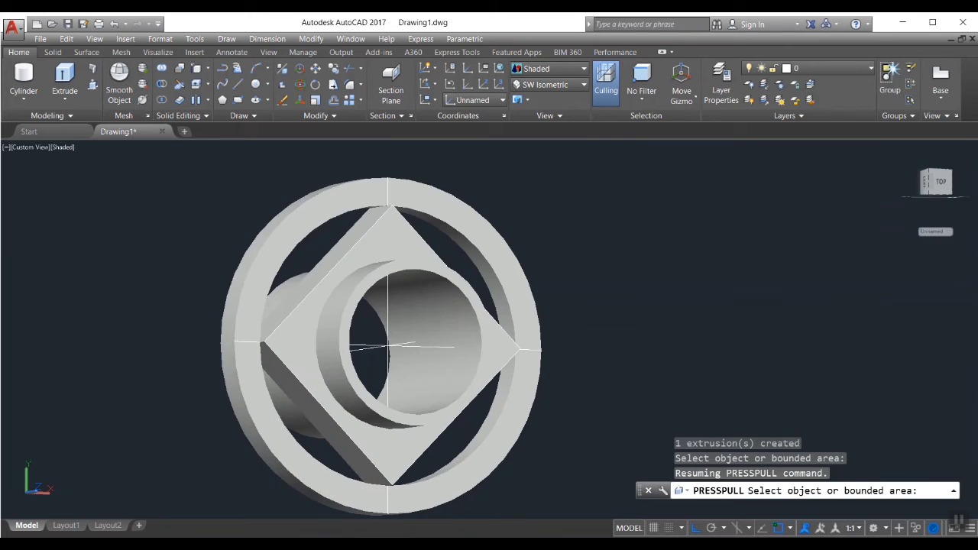
scroll(579, 288, "down", 2)
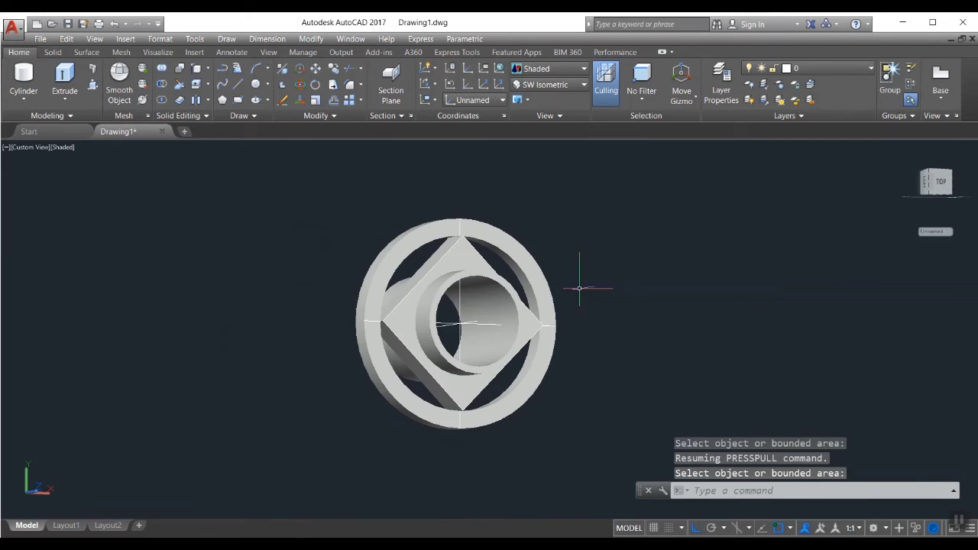
type("uni")
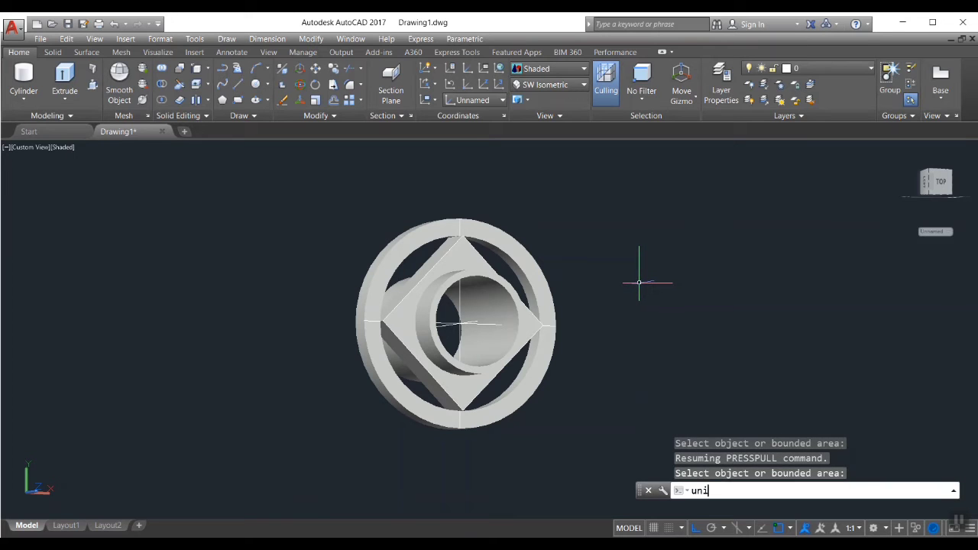
key("Return")
left_click(485, 244)
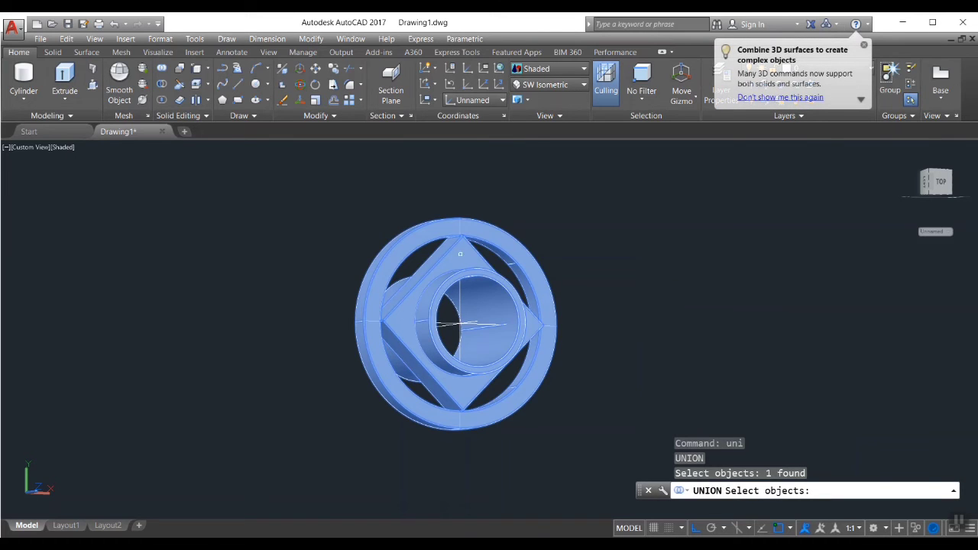
key("Escape")
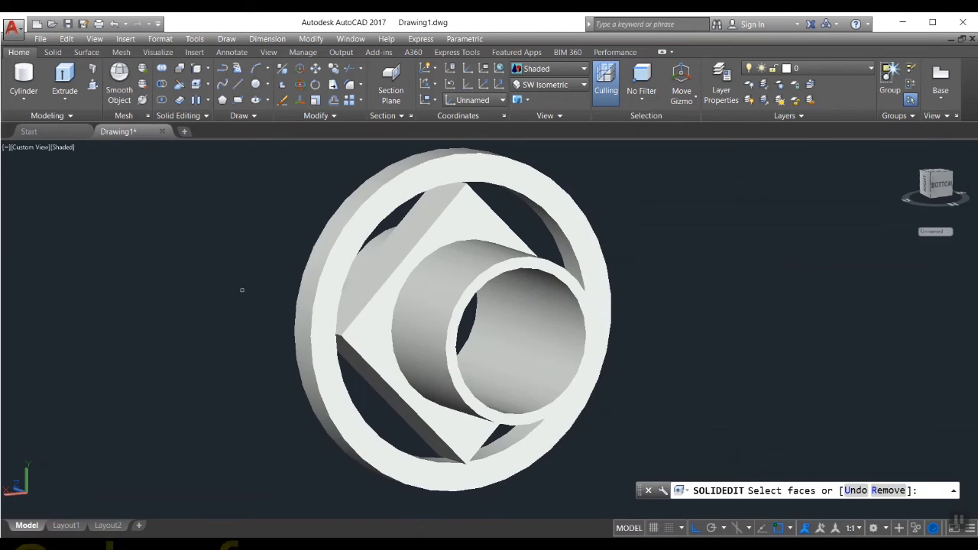
Step: Color the hub's outer cylindrical face magenta, its end ring green and the inside of its bore orange-brown
left_click(420, 320)
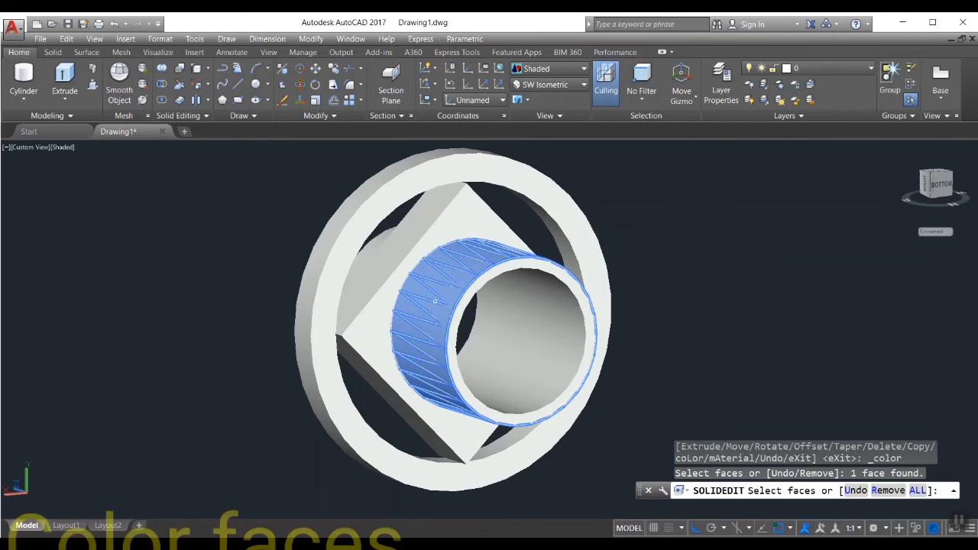
left_click(520, 393)
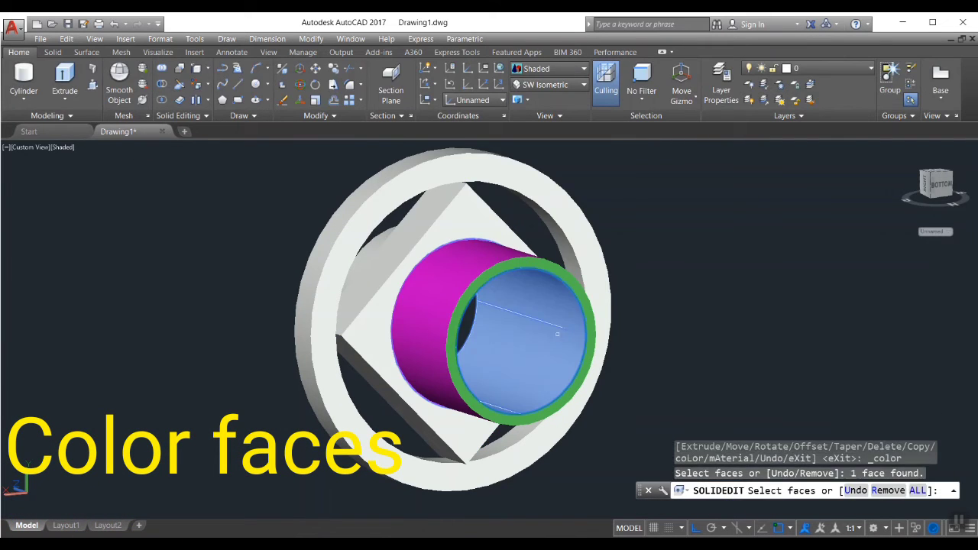
key("Return")
left_click(484, 347)
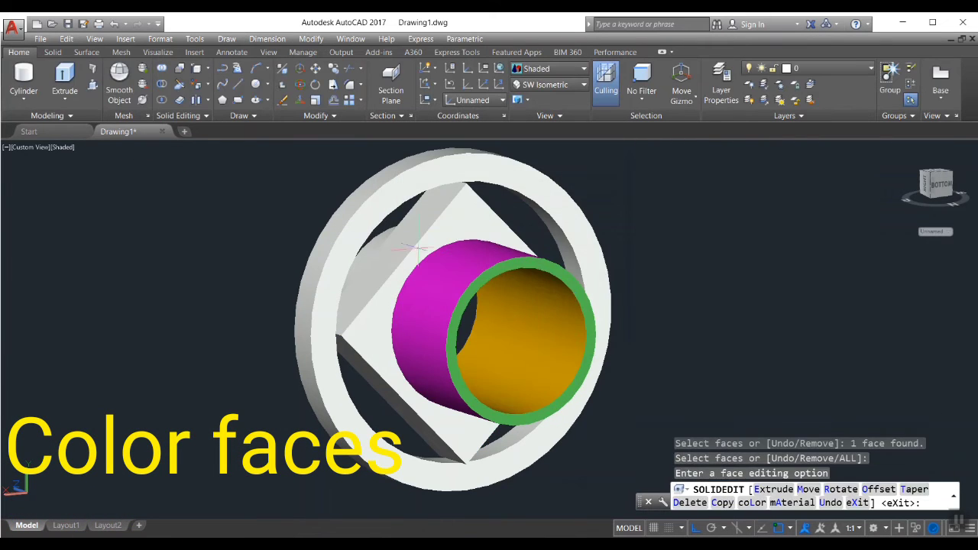
Step: Color the square's front face and the adjoining inner cut-out faces cyan, removing the flange's front ring face from the selection
left_click(478, 219)
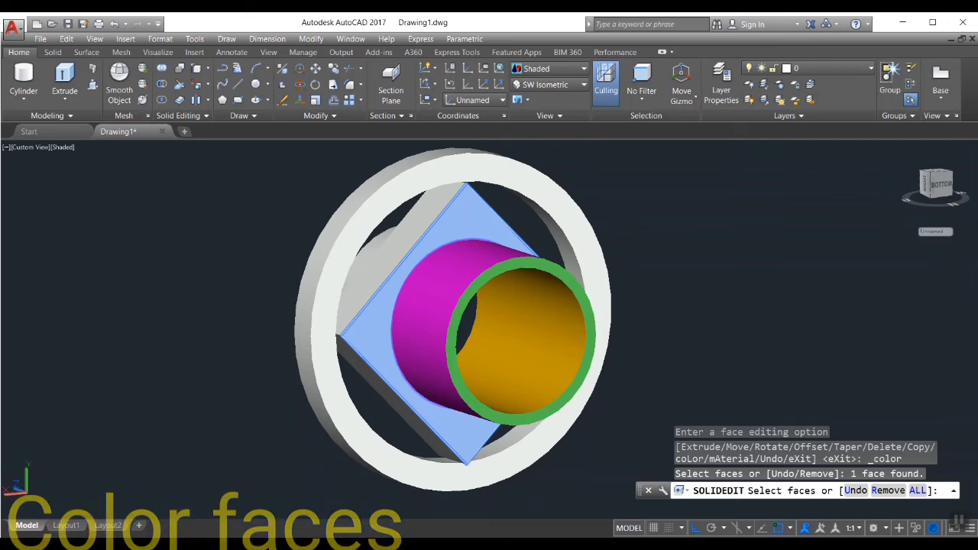
left_click(558, 234)
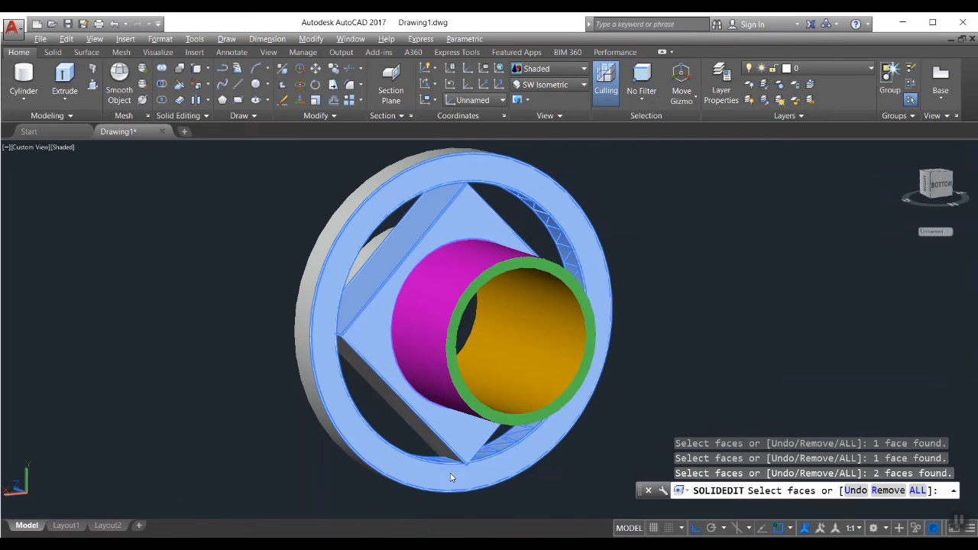
left_click(450, 472)
left_click(450, 473, "shift")
key("Return")
left_click(508, 208)
left_click(485, 349)
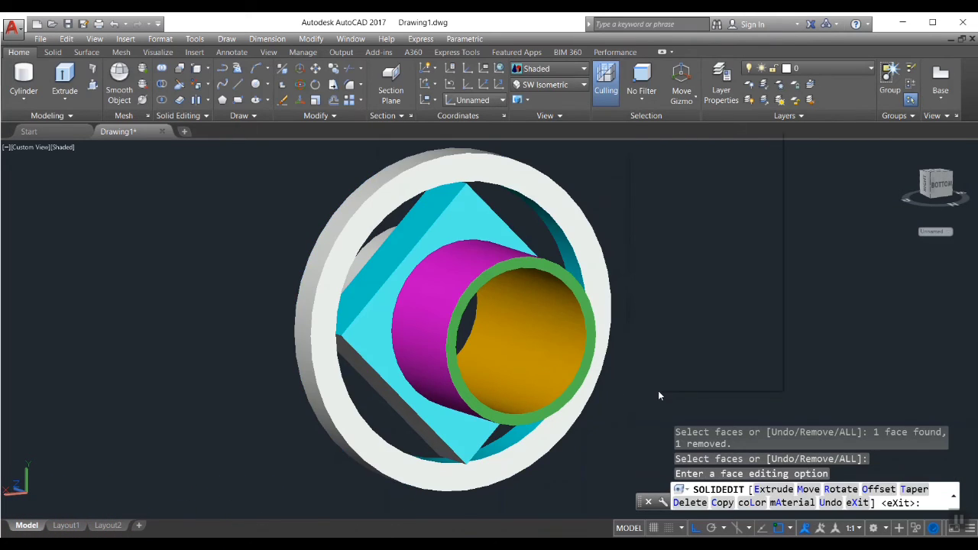
key("Escape")
Step: Color the square's lower side face and the adjoining inner rim faces on the opposite side cyan
middle_click_drag(661, 396, 505, 351, "shift")
scroll(474, 321, "up", 3)
left_click(197, 84)
left_click(527, 404)
middle_click_drag(527, 405, 566, 428, "shift")
left_click(434, 224)
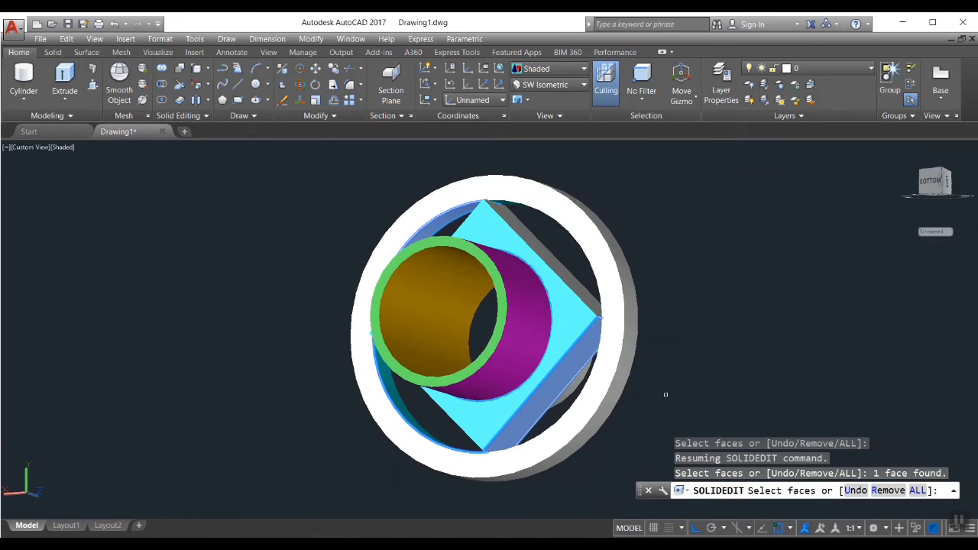
key("Return")
Step: Color the outer cylindrical rim of the flange blue
key("Return")
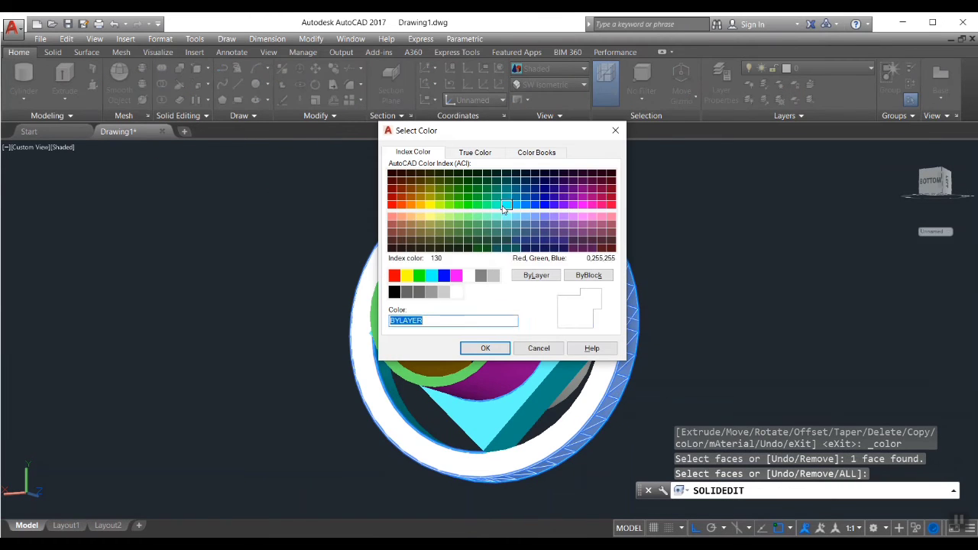
left_click(526, 205)
left_click(485, 348)
left_click(197, 84)
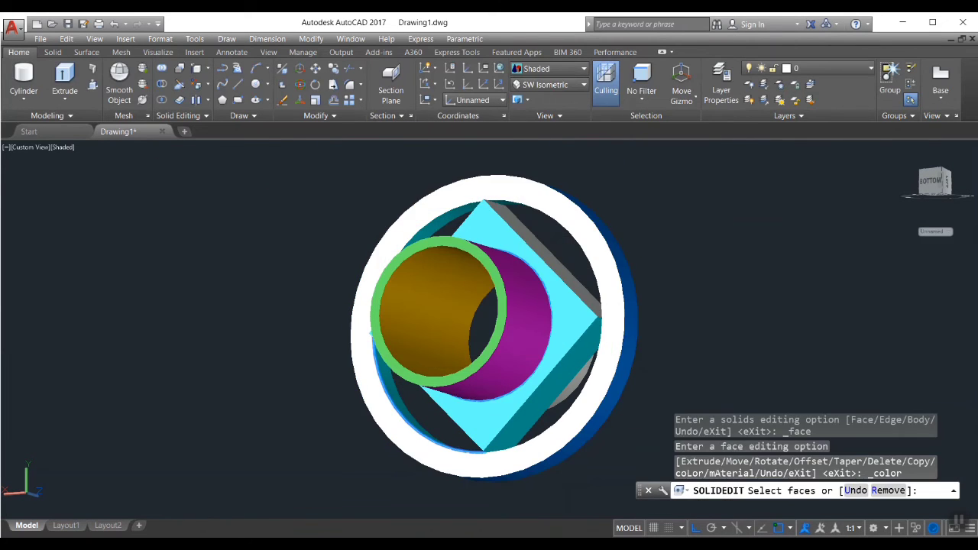
left_click(614, 354)
left_click(613, 354)
key("Escape")
Step: Color the flange's front ring face light yellow, index color 51
scroll(613, 354, "up", 2)
left_click(197, 84)
left_click(301, 183)
key("Return")
left_click(430, 204)
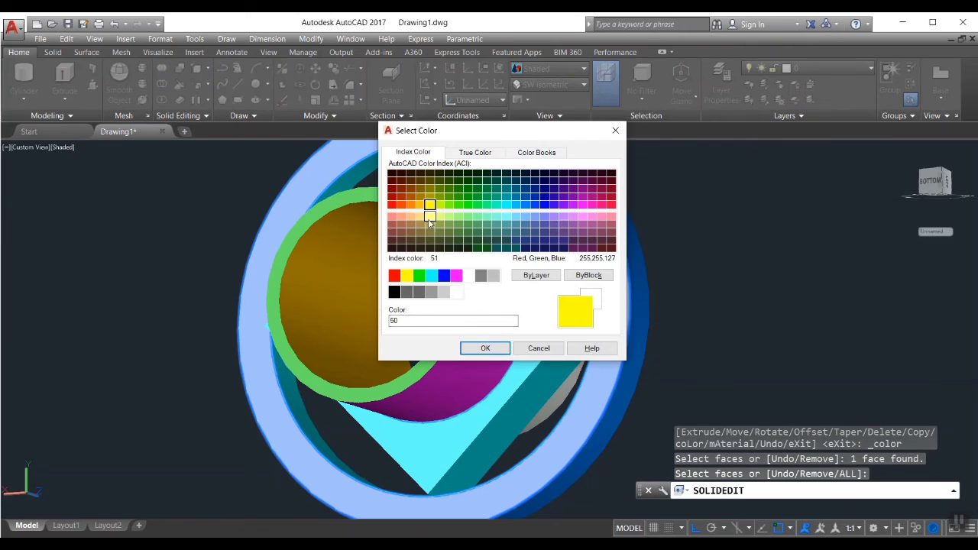
left_click(430, 217)
left_click(485, 349)
Step: Color the outer cylindrical face of the hub on the flange's other side magenta, index color 210
scroll(726, 339, "down", 2)
middle_click_drag(726, 338, 489, 321, "shift")
left_click(193, 78)
left_click(556, 335)
key("Return")
left_click(583, 204)
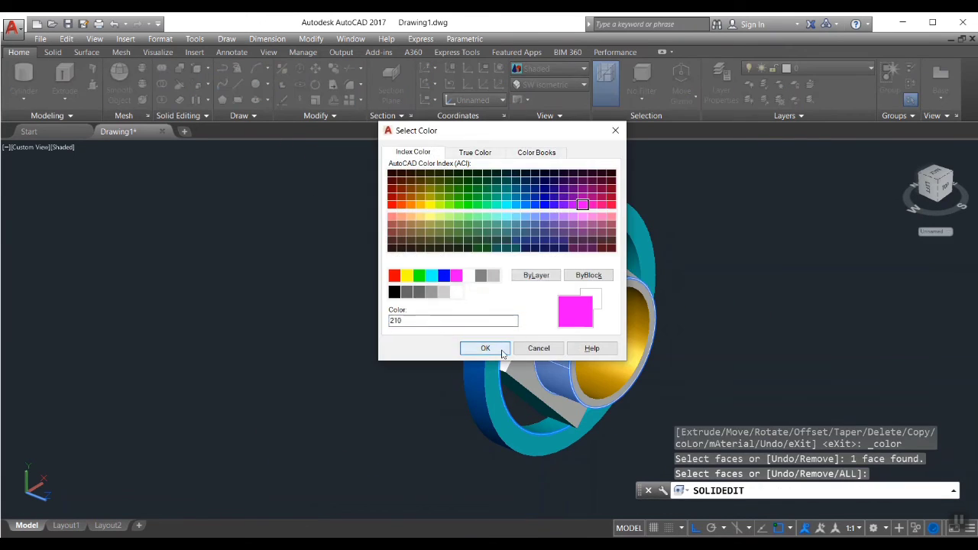
left_click(501, 351)
Step: Color the end ring of the hub on this side yellow-green
left_click(194, 79)
left_click(576, 340)
key("Return")
Step: Color the square's face around this hub and the inside of the bore cyan
left_click(195, 82)
left_click(610, 341)
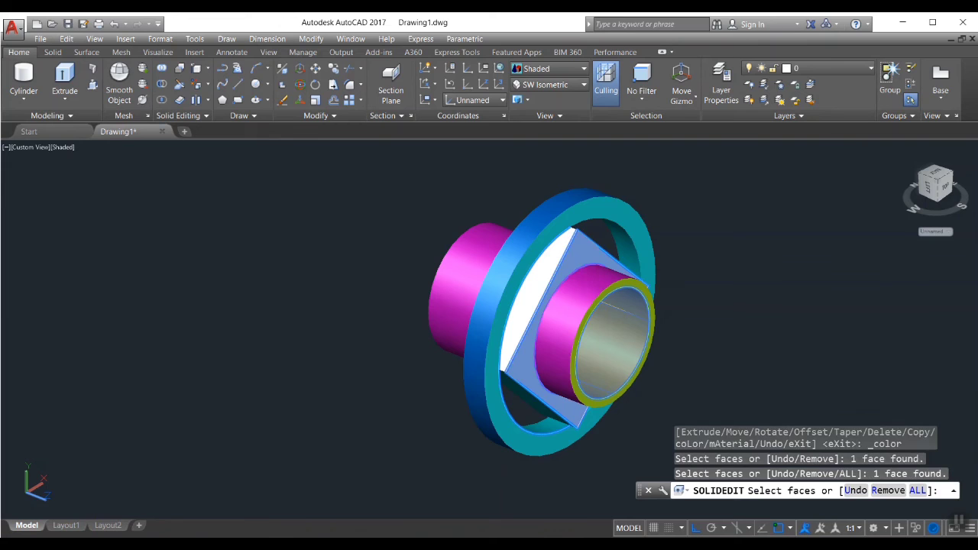
key("Return")
left_click(509, 205)
left_click(493, 350)
left_click(195, 82)
left_click(646, 267)
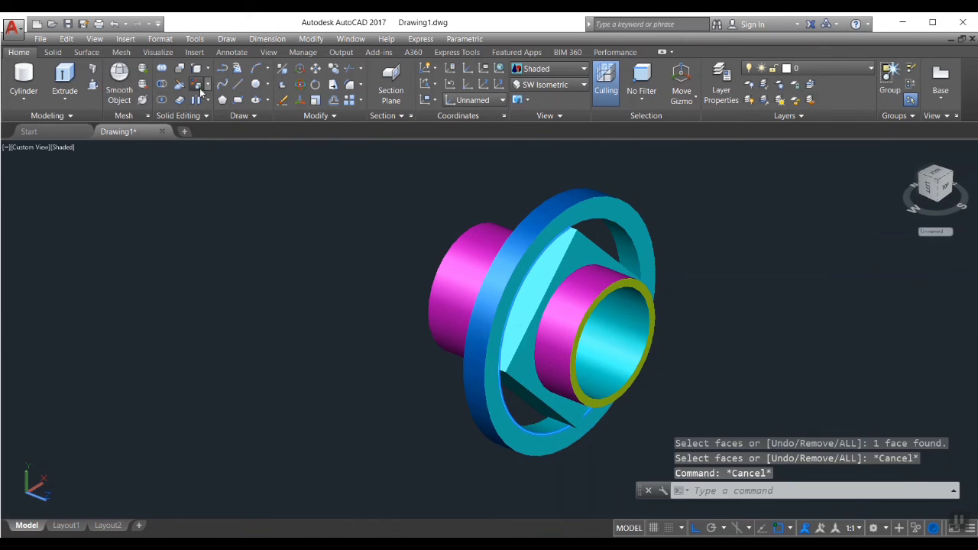
left_click(196, 85)
left_click(622, 316)
key("Escape")
Step: Recolor the inside of the bore orange and orbit back to the first hub
left_click(196, 85)
left_click(610, 328)
key("Return")
left_click(495, 350)
middle_click_drag(371, 450, 482, 416, "shift")
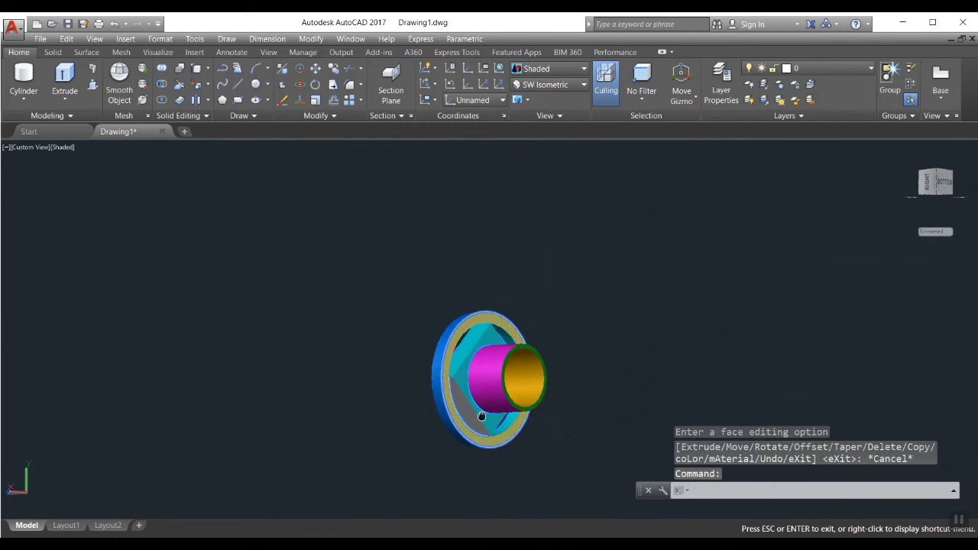